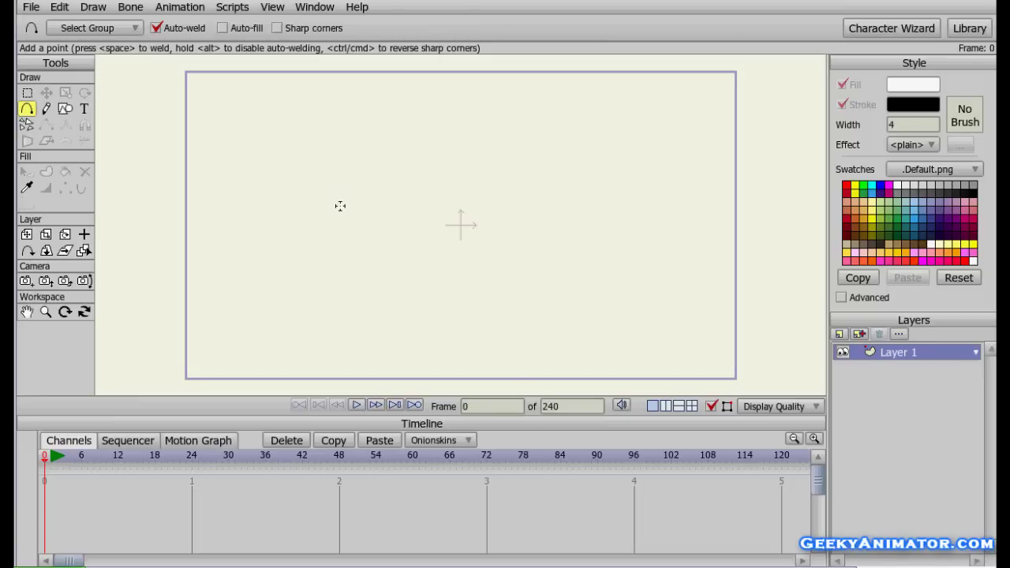
Draw the closed head outline and nudge its top-right point
mouse_move(358, 158)
mouse_down()
mouse_move(377, 242)
mouse_move(372, 229)
mouse_move(444, 268)
mouse_move(507, 229)
mouse_move(498, 185)
mouse_move(506, 190)
mouse_move(526, 163)
mouse_move(475, 99)
mouse_move(419, 86)
mouse_move(385, 107)
mouse_move(357, 156)
mouse_up()
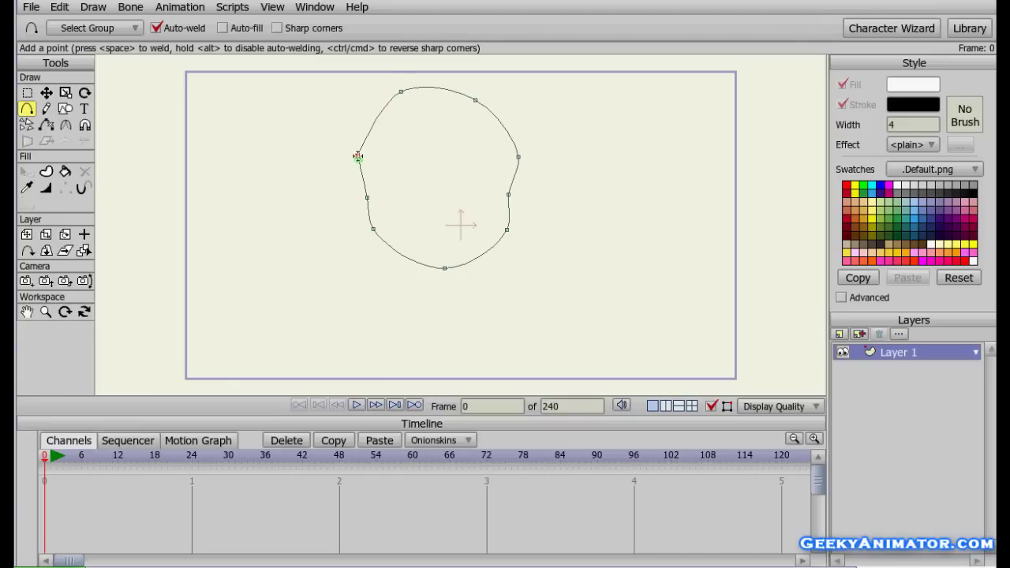
click(47, 93)
drag(476, 103, 479, 106)
Move the whole head outline down and right, then pull its bottom point slightly down
key(ctrl+a)
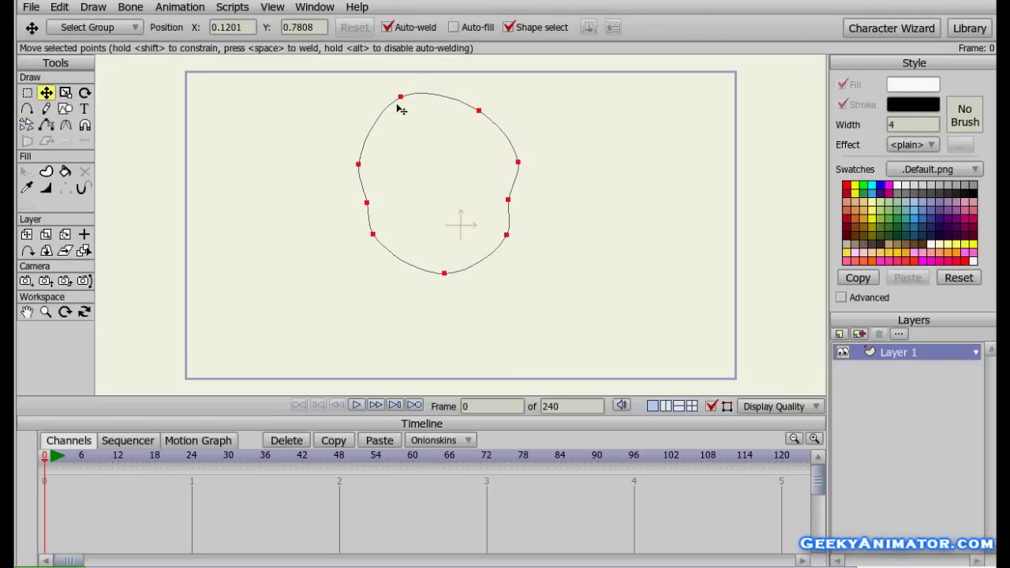
drag(400, 102, 415, 145)
click(408, 146)
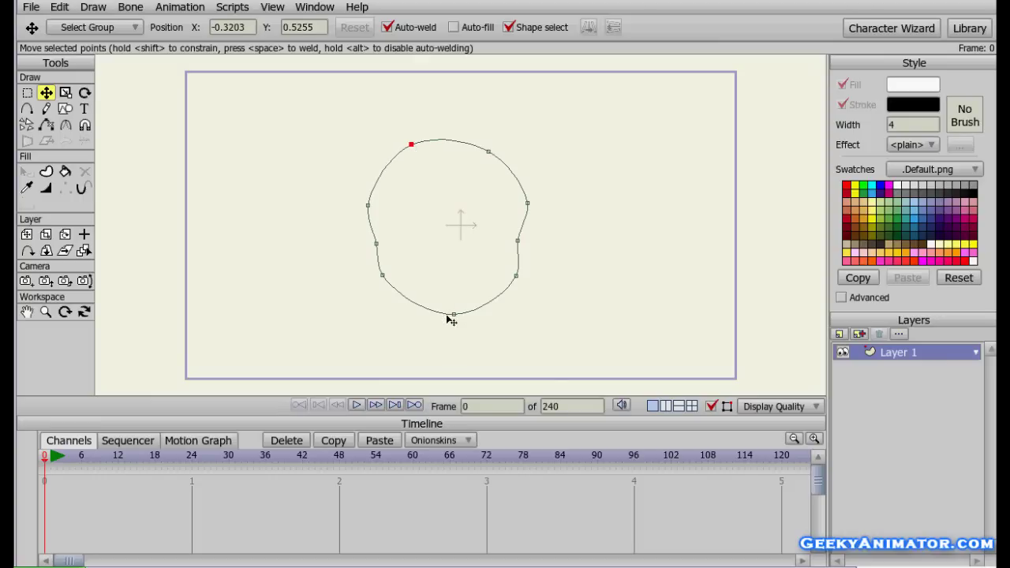
drag(453, 318, 454, 322)
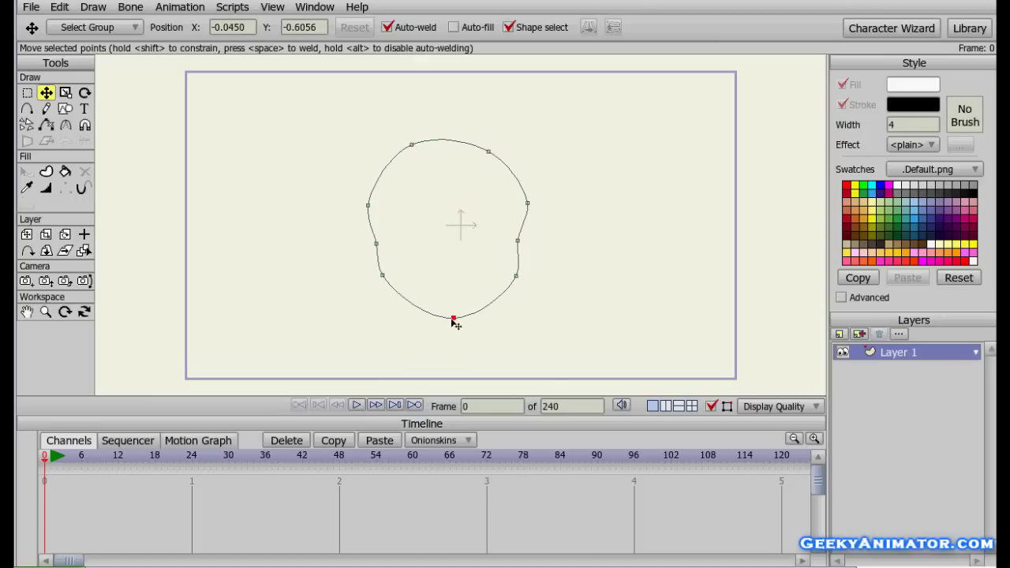
click(65, 126)
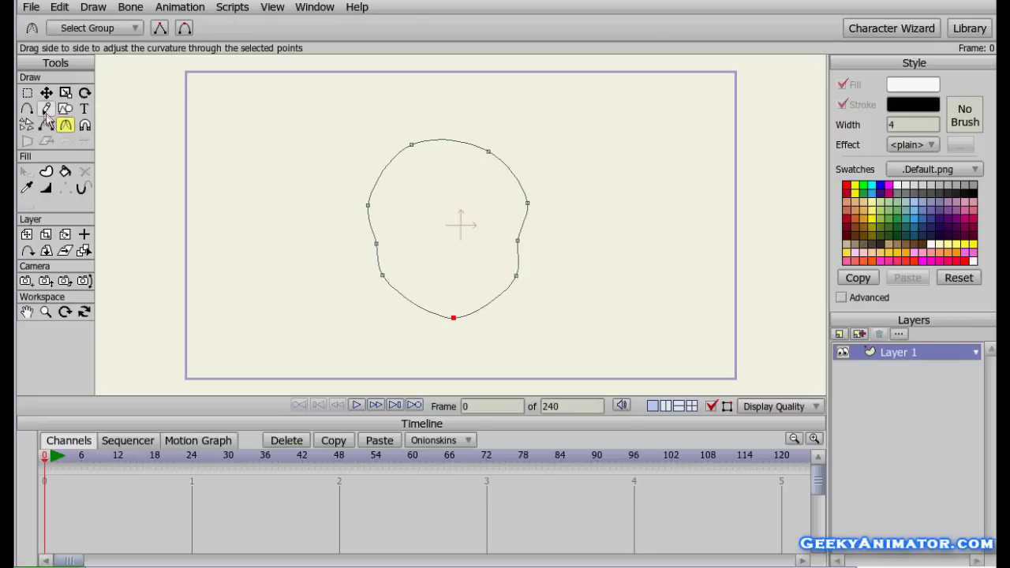
click(47, 169)
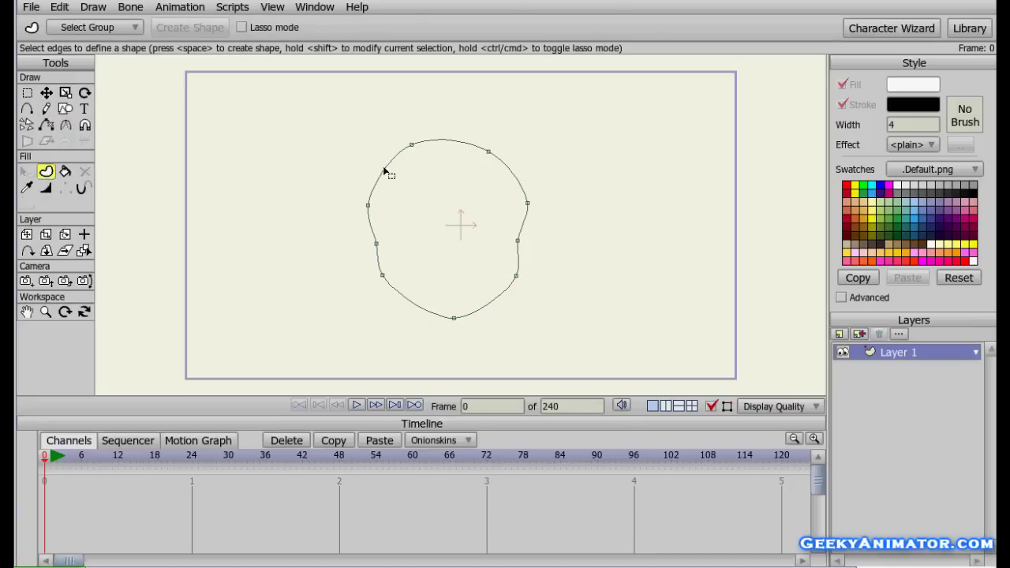
Fill the head outline with tan skin colour and shift the chin point slightly left
click(384, 169)
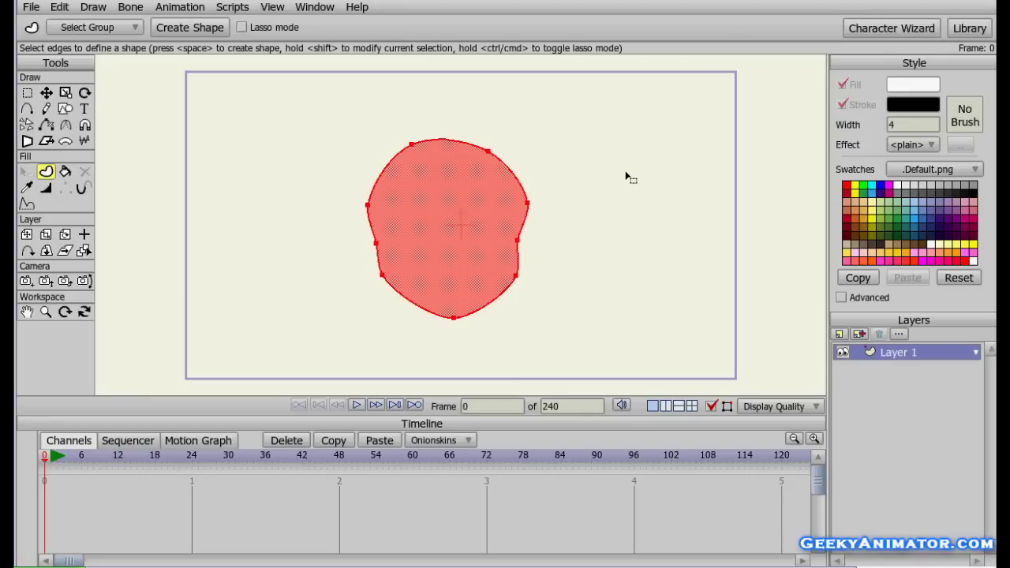
click(872, 200)
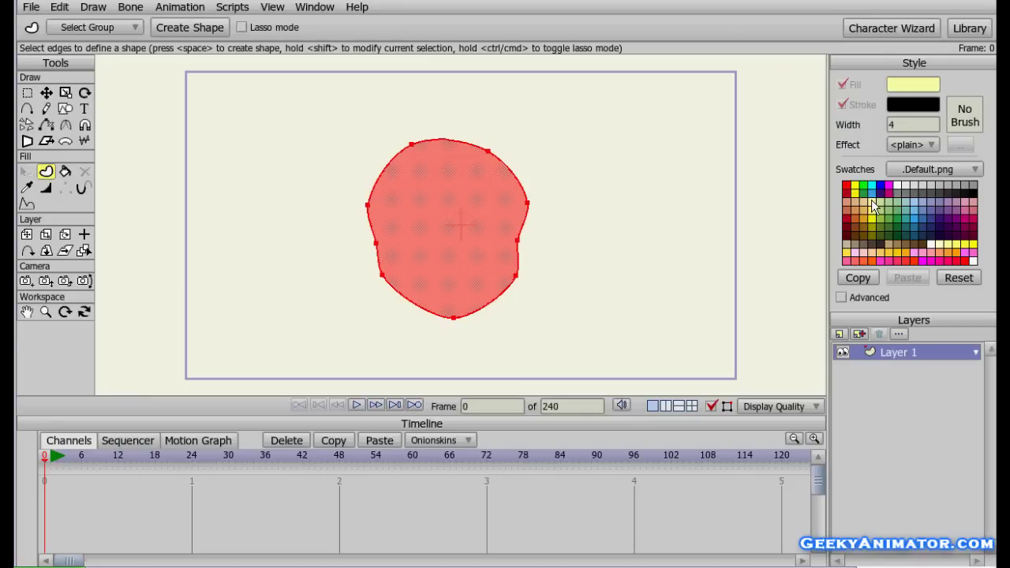
click(866, 202)
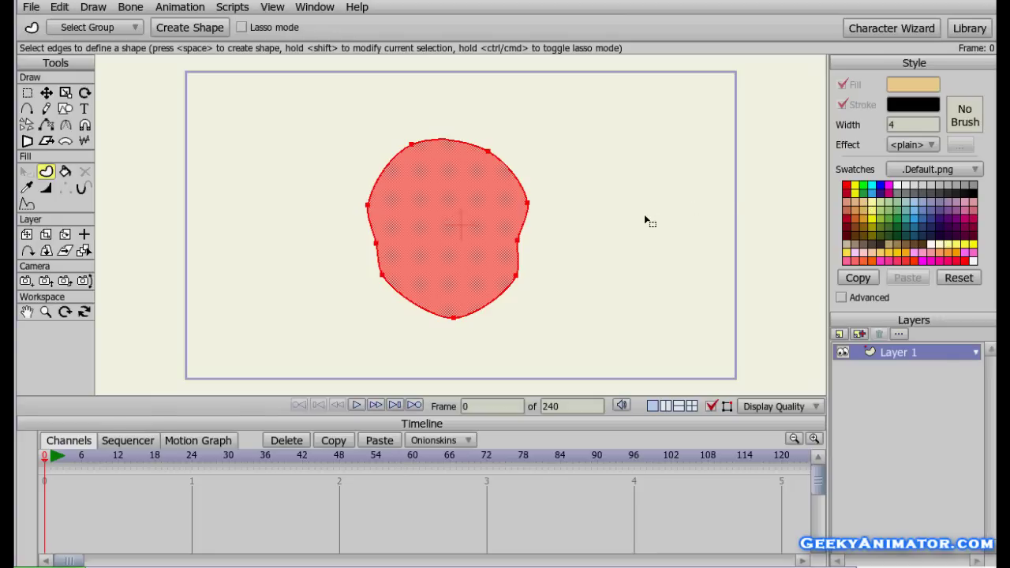
key(space)
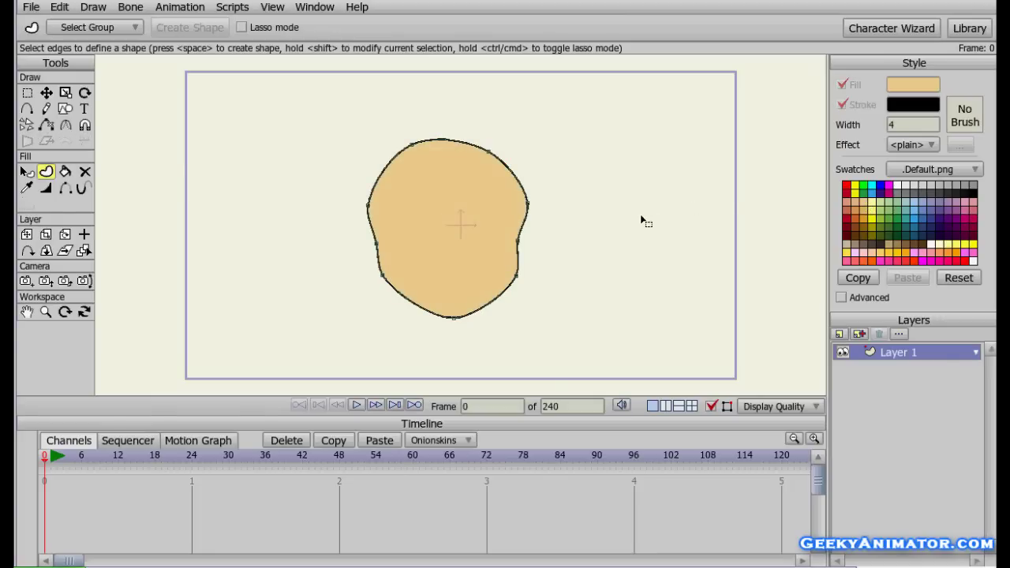
click(46, 93)
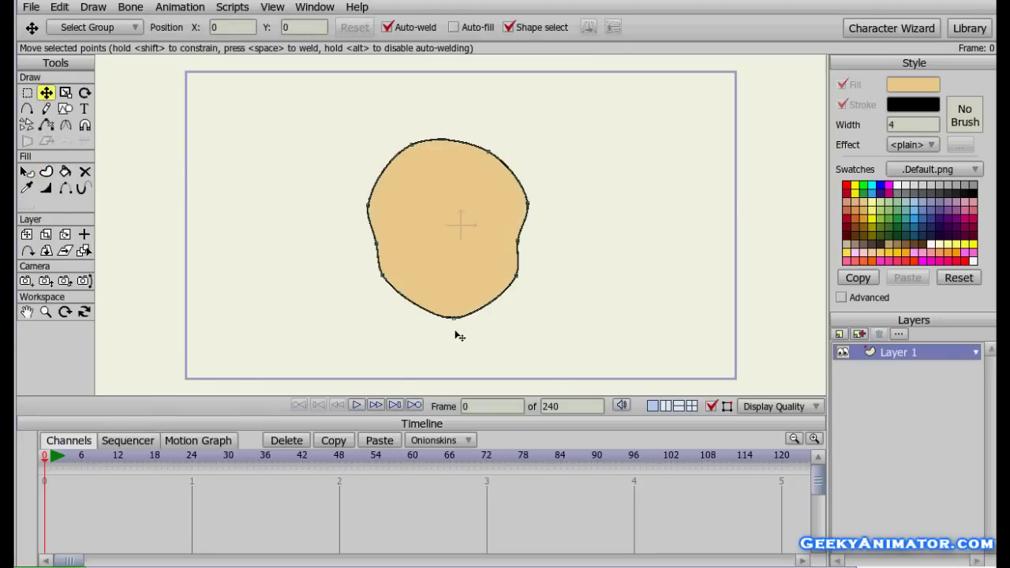
drag(460, 336, 454, 336)
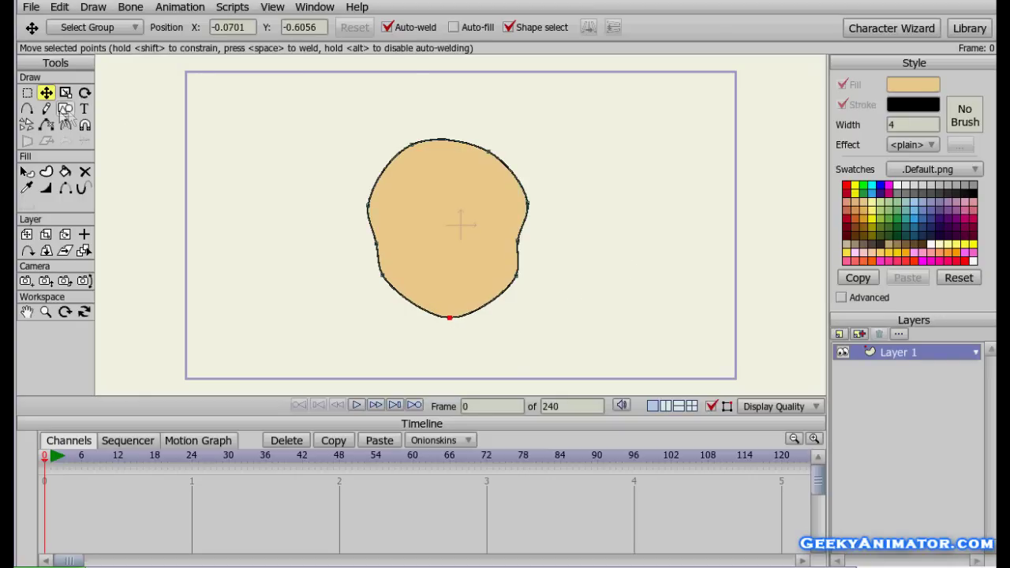
click(26, 110)
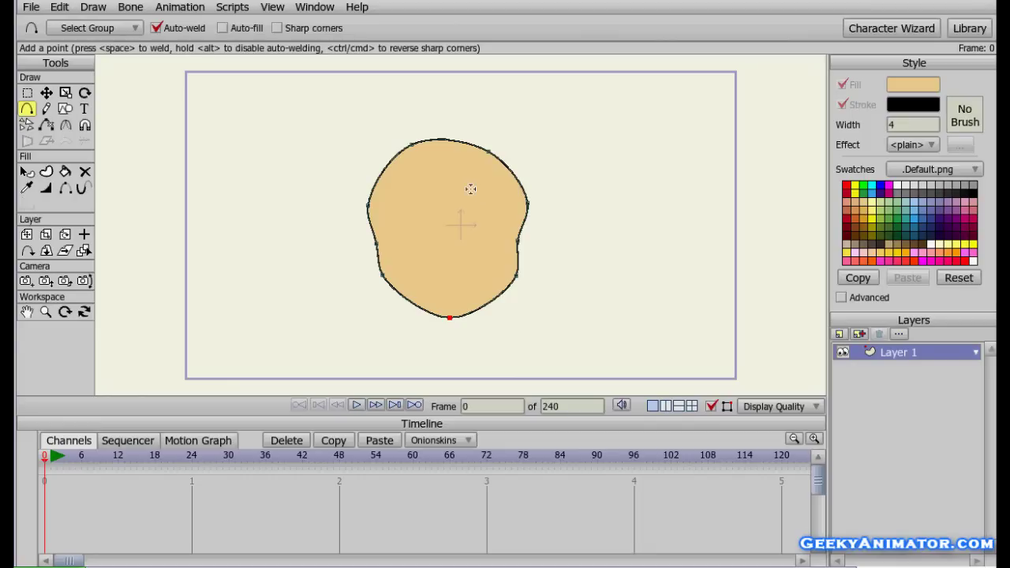
Draw the hair curve over the head, pull its right end inward, and weld its left end to the face
mouse_move(467, 189)
mouse_down()
mouse_move(428, 214)
mouse_move(359, 225)
mouse_move(352, 160)
mouse_move(384, 119)
mouse_move(384, 129)
mouse_move(471, 108)
mouse_move(452, 109)
mouse_up()
drag(452, 109, 466, 191)
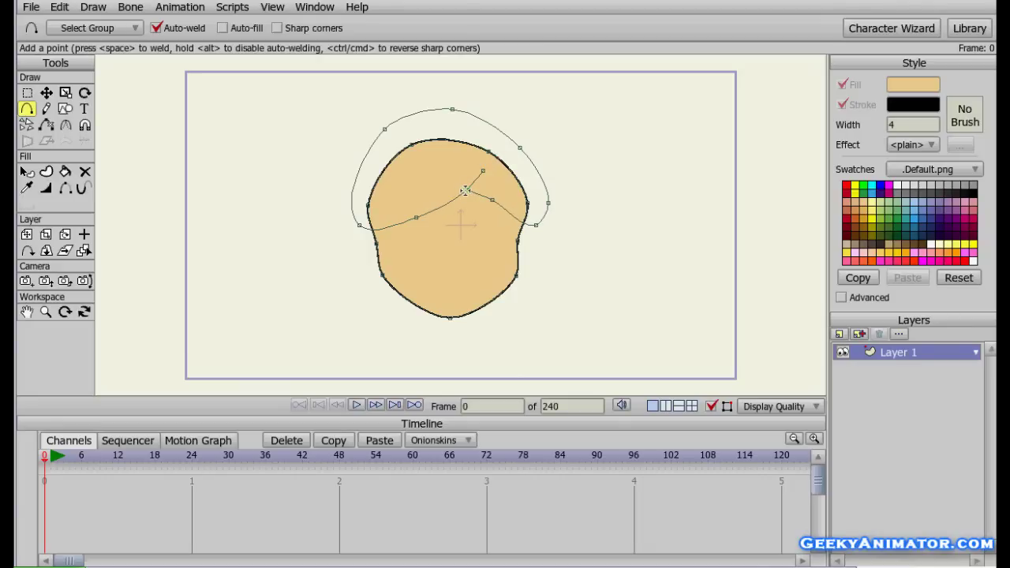
click(46, 93)
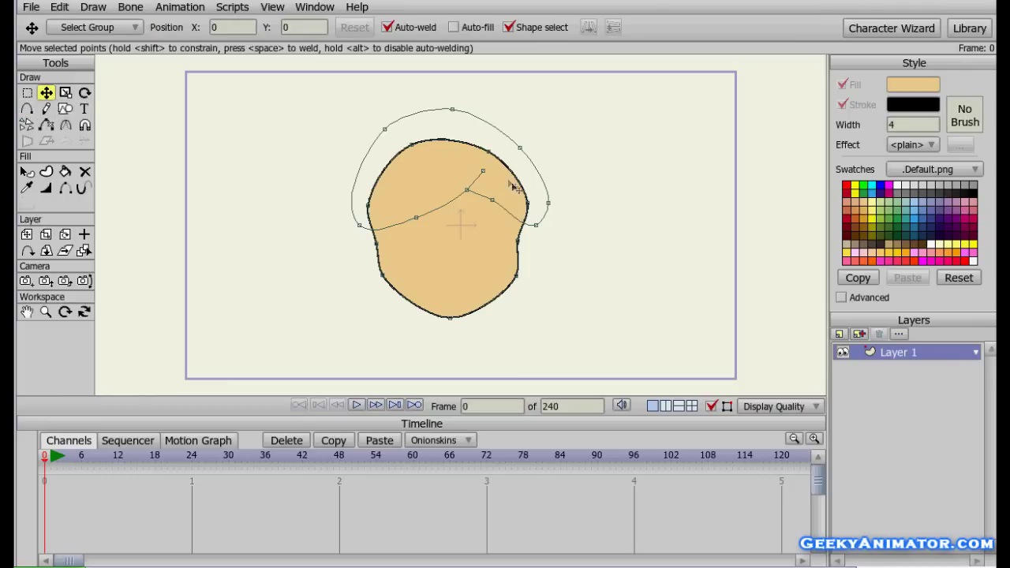
drag(493, 203, 494, 209)
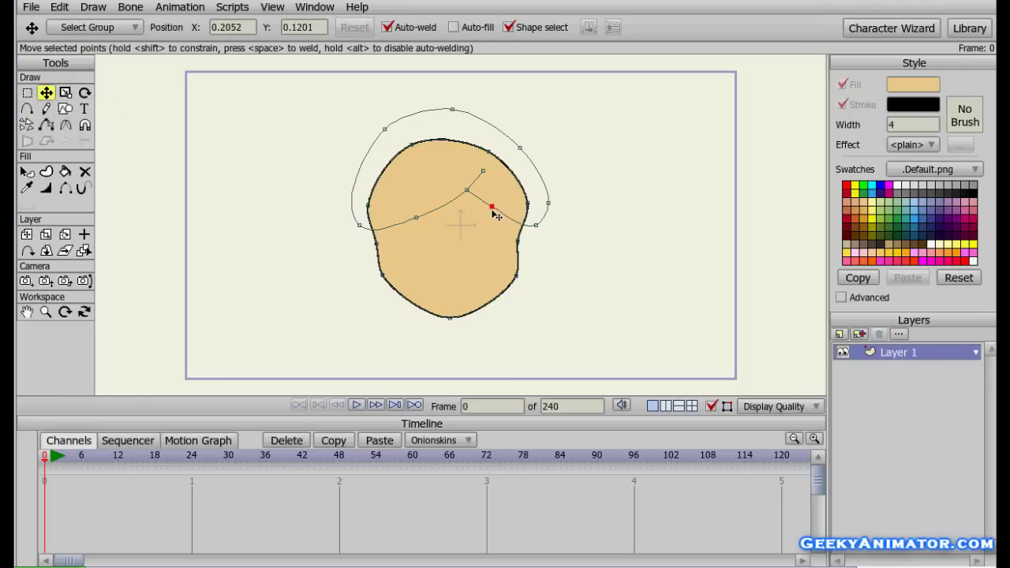
click(534, 225)
drag(554, 207, 543, 207)
drag(359, 228, 366, 225)
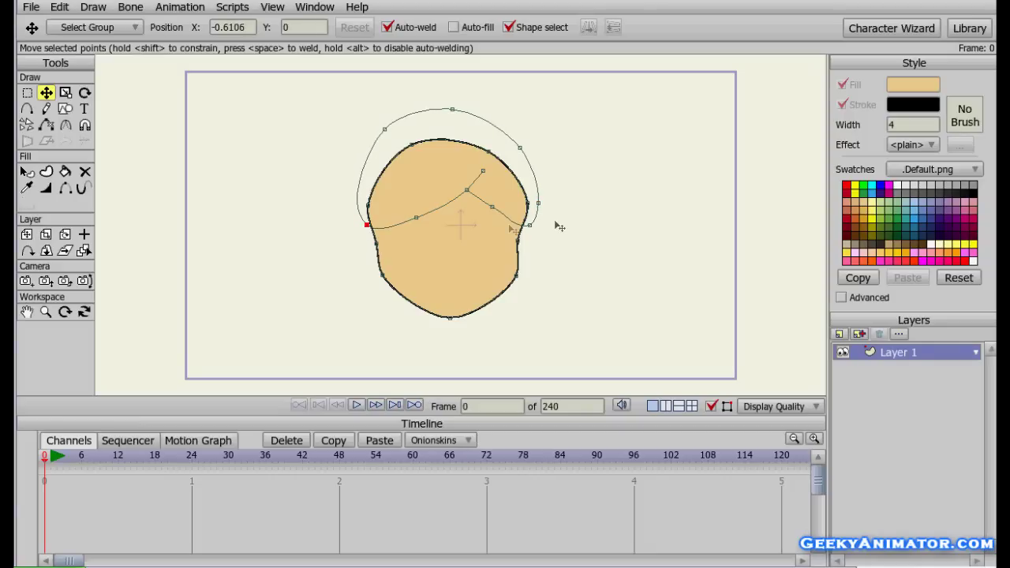
Fill the enclosed hair region with dark brown
click(47, 172)
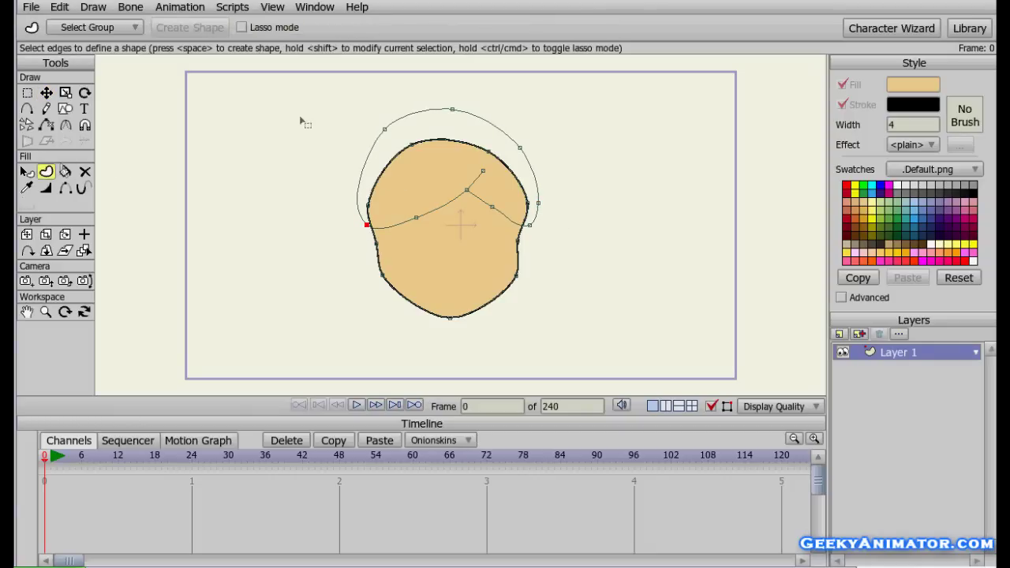
click(405, 120)
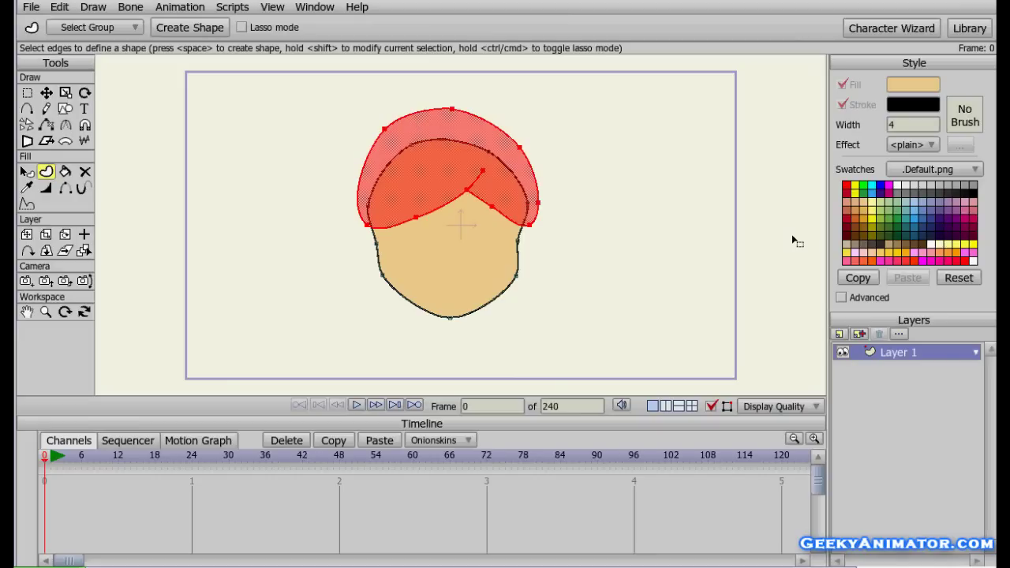
click(924, 240)
key(space)
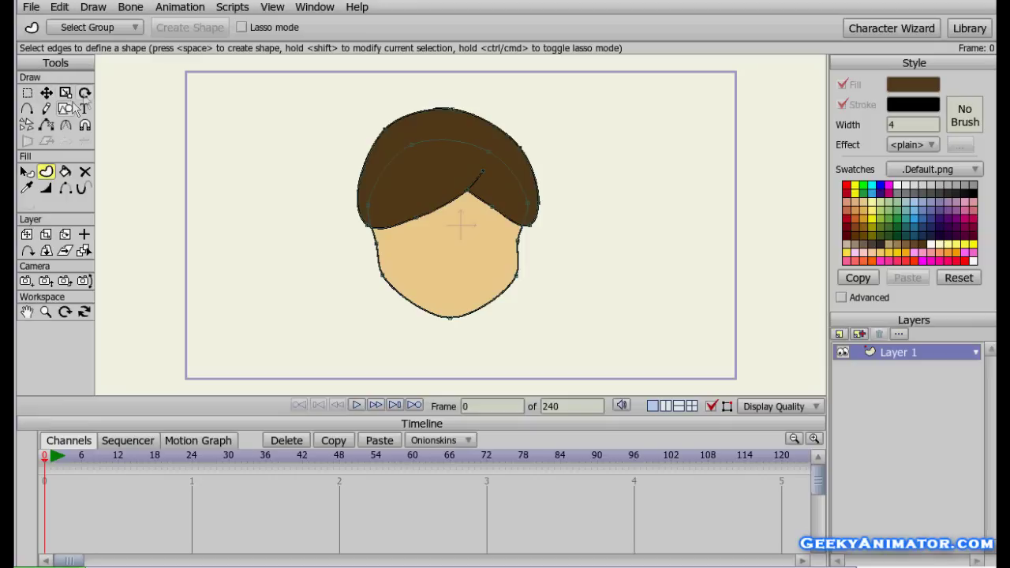
Adjust the curvature of the hair's side points to smooth its left side
click(66, 125)
click(529, 224)
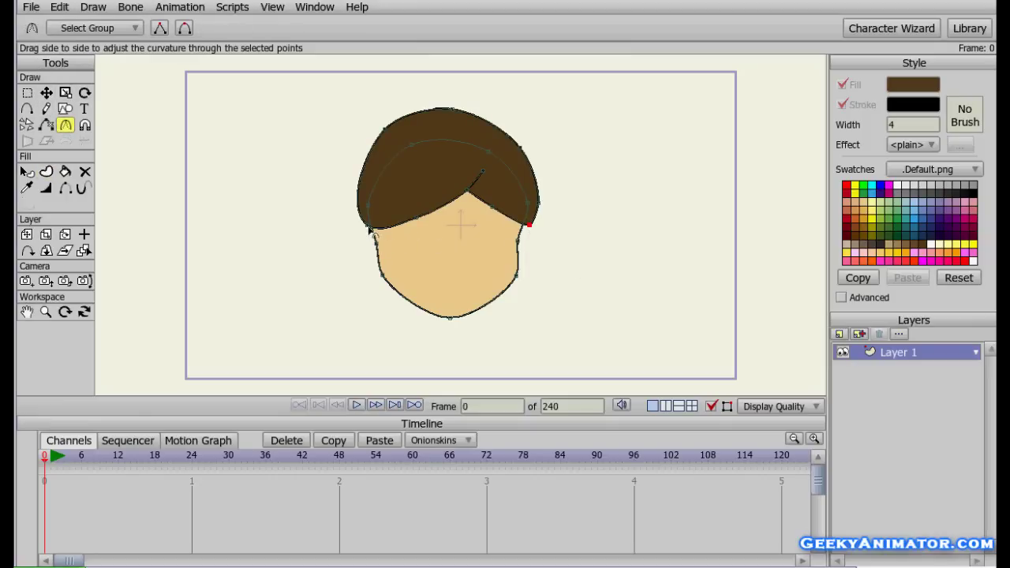
drag(364, 227, 282, 226)
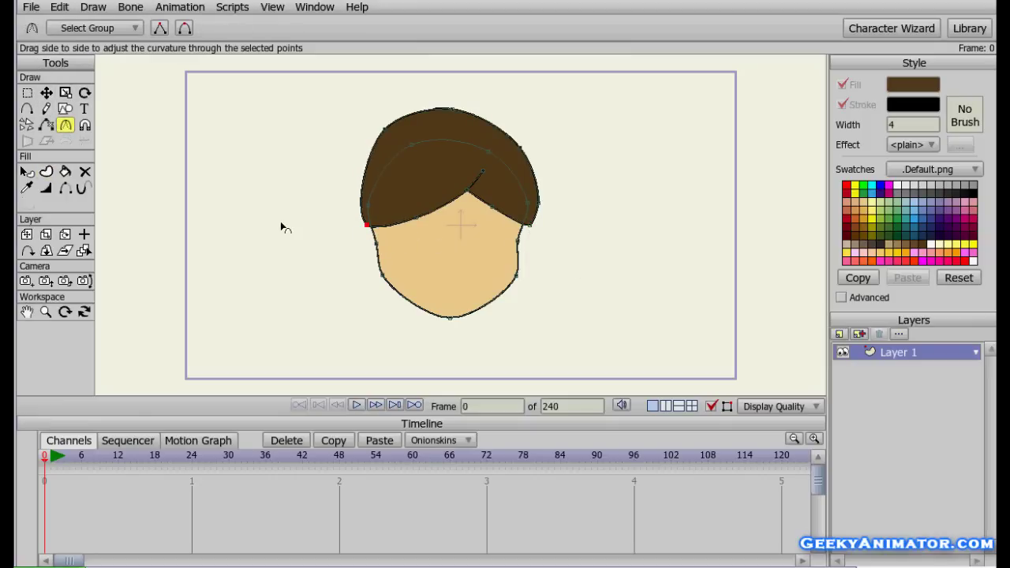
click(46, 92)
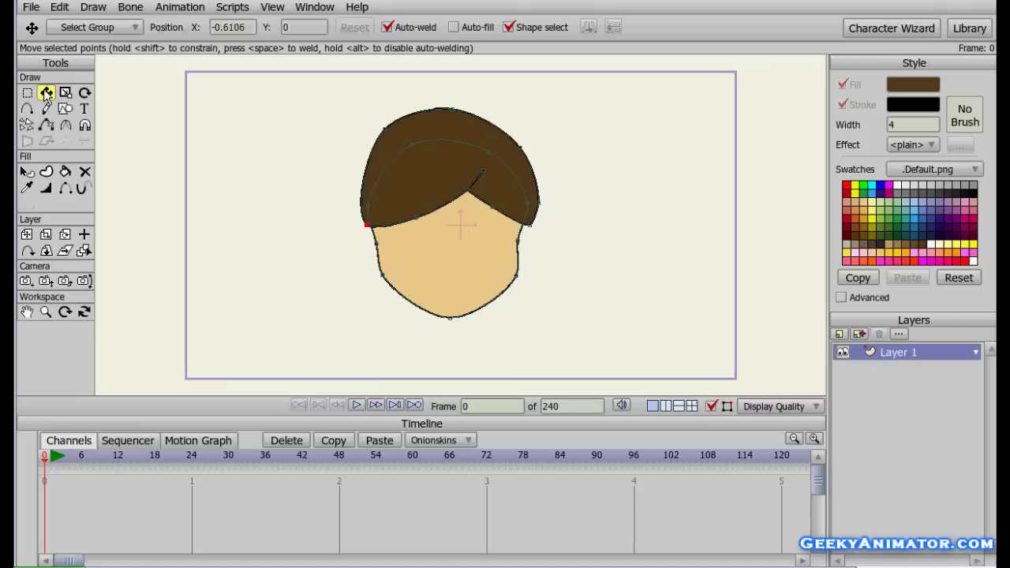
click(530, 227)
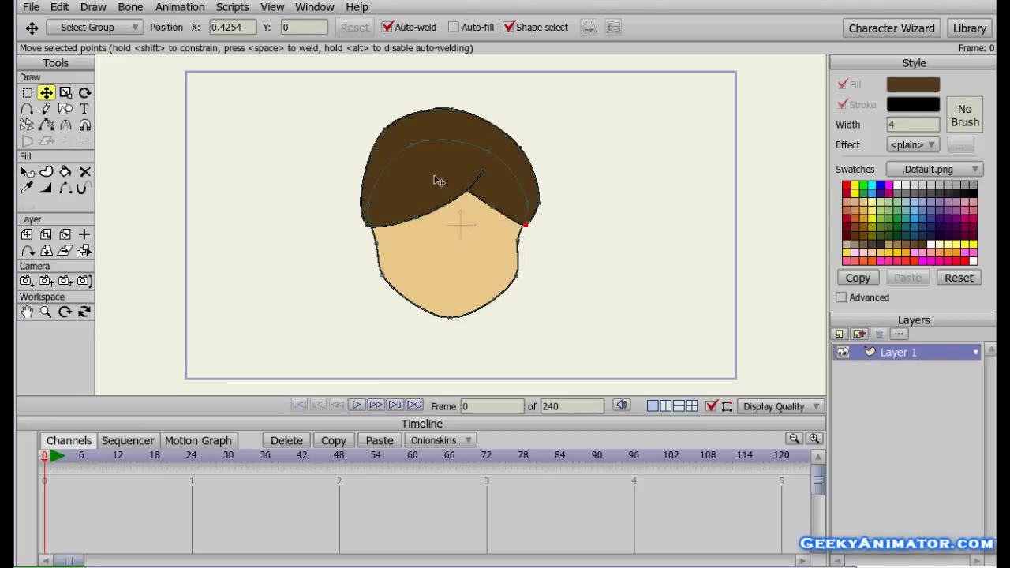
click(67, 109)
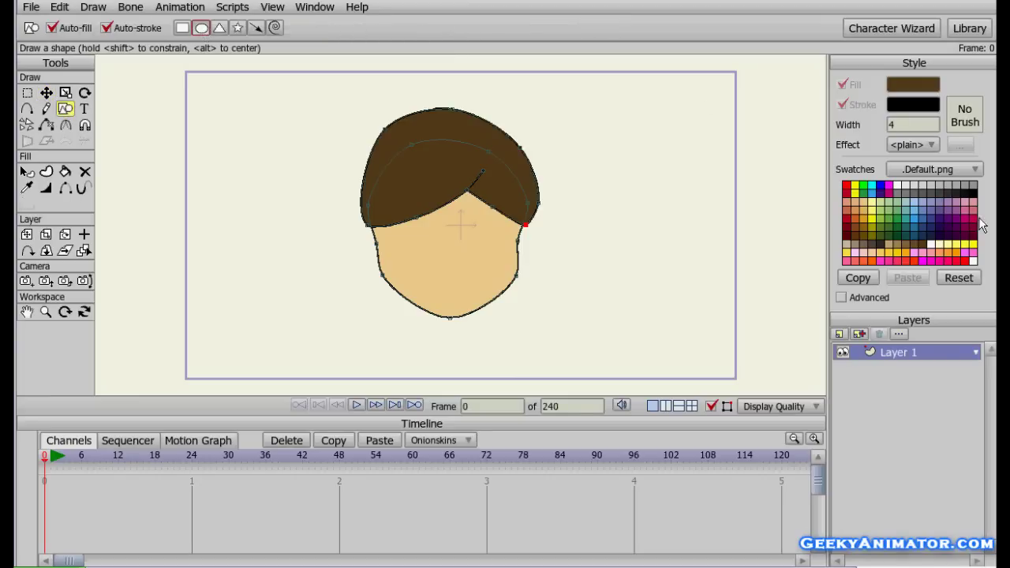
Draw a white ellipse eye on the face with a small black pupil inside it
click(897, 186)
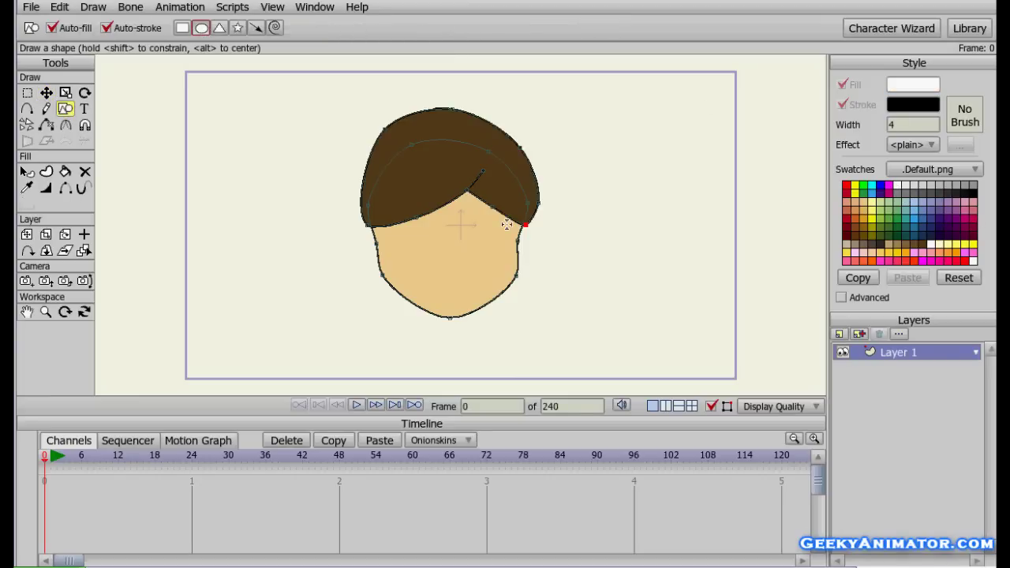
drag(469, 214, 499, 242)
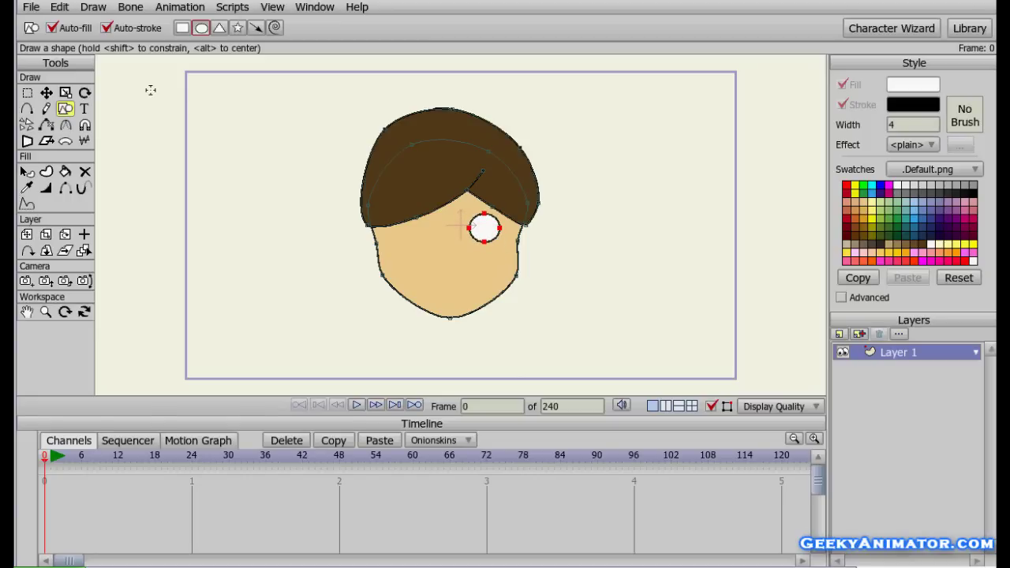
click(893, 81)
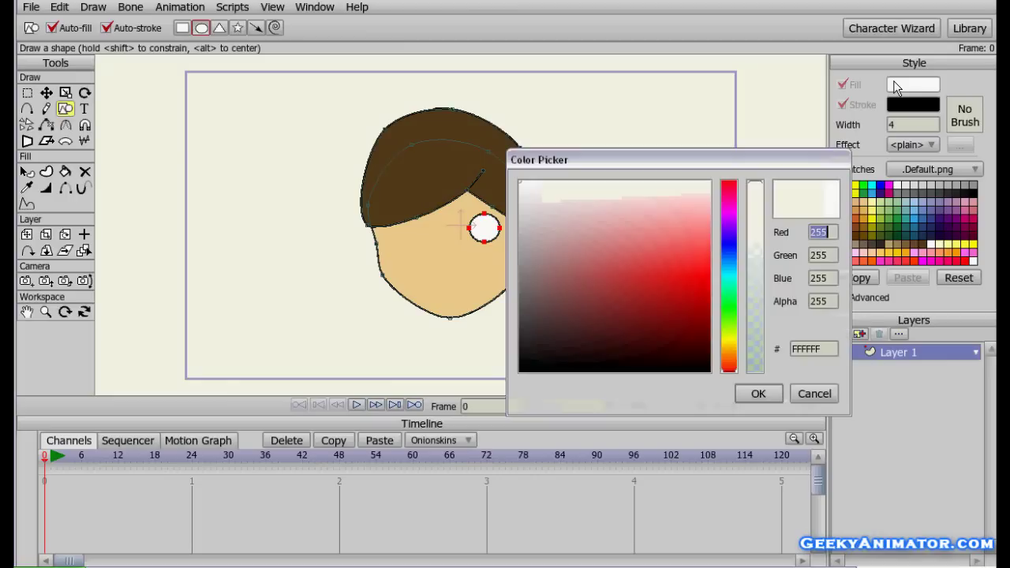
drag(592, 339, 548, 393)
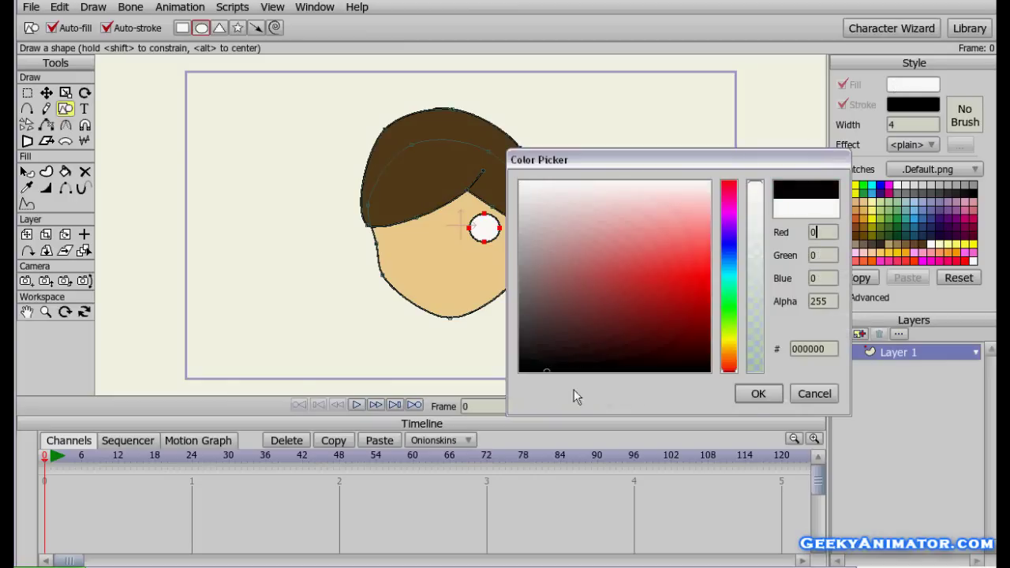
click(755, 395)
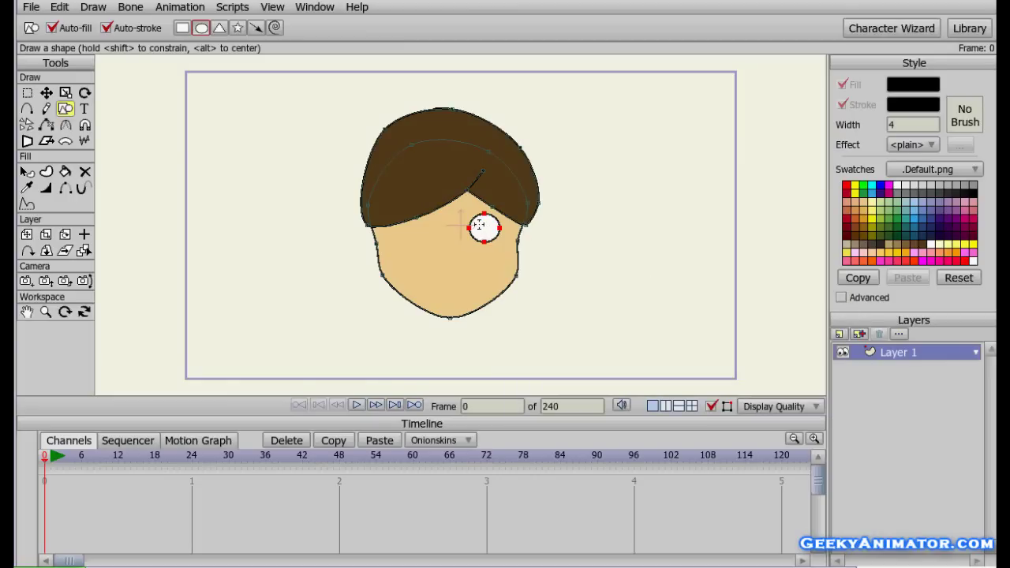
drag(477, 222, 491, 235)
Hide the eye's inner edges and deselect its points
click(67, 191)
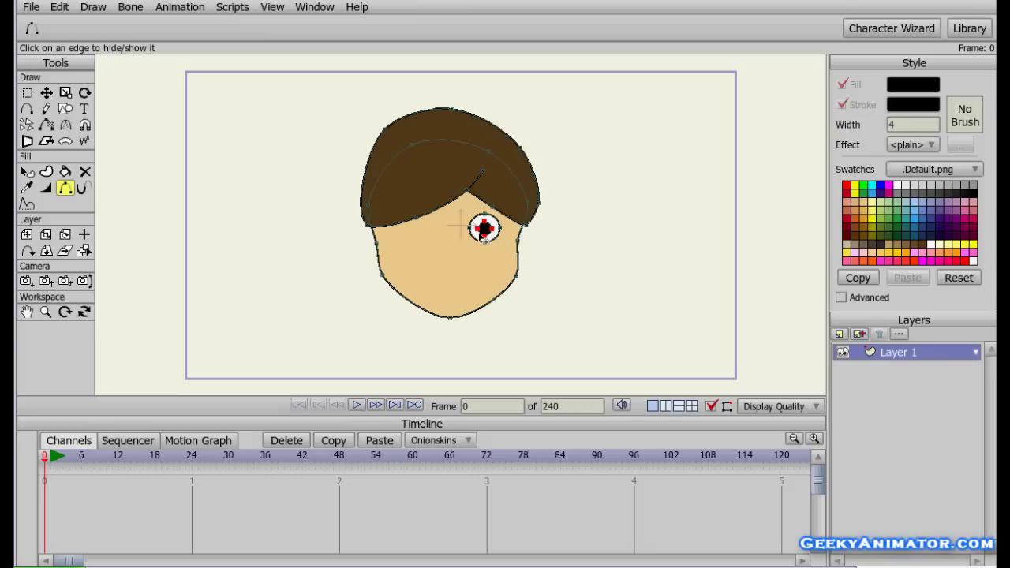
click(370, 266)
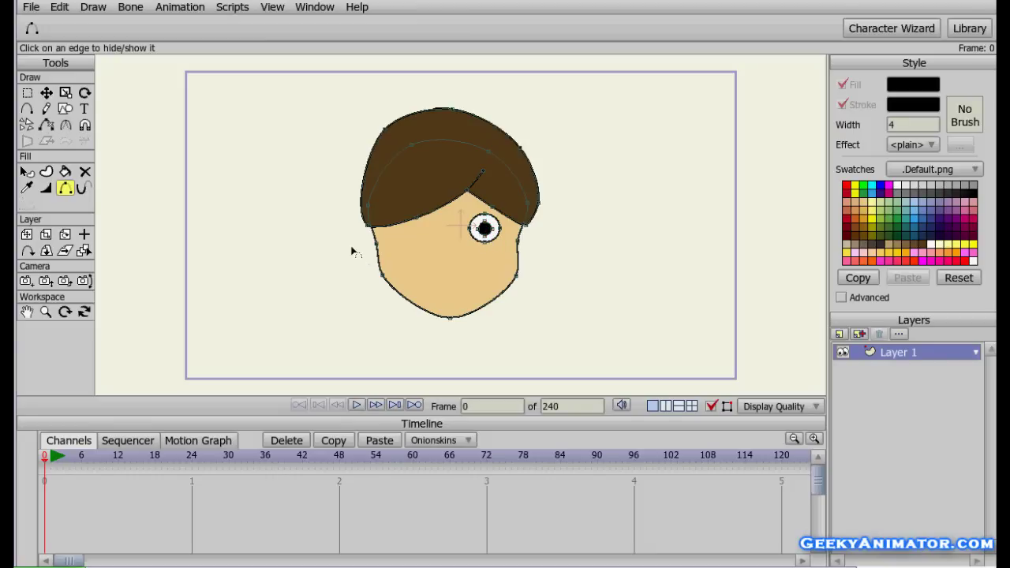
click(27, 93)
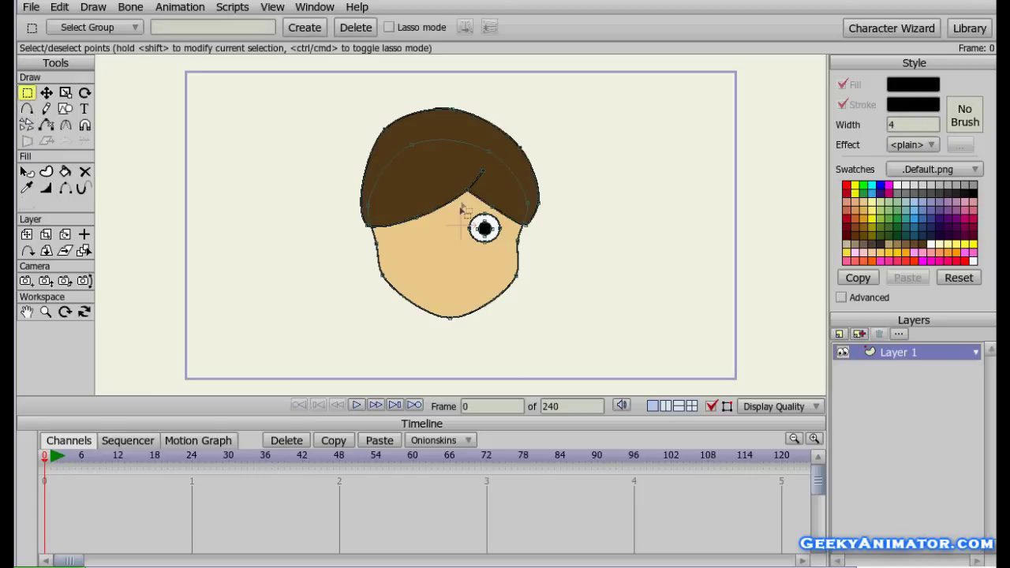
Select the whole eye and place a duplicate on the face's left side
drag(460, 211, 506, 254)
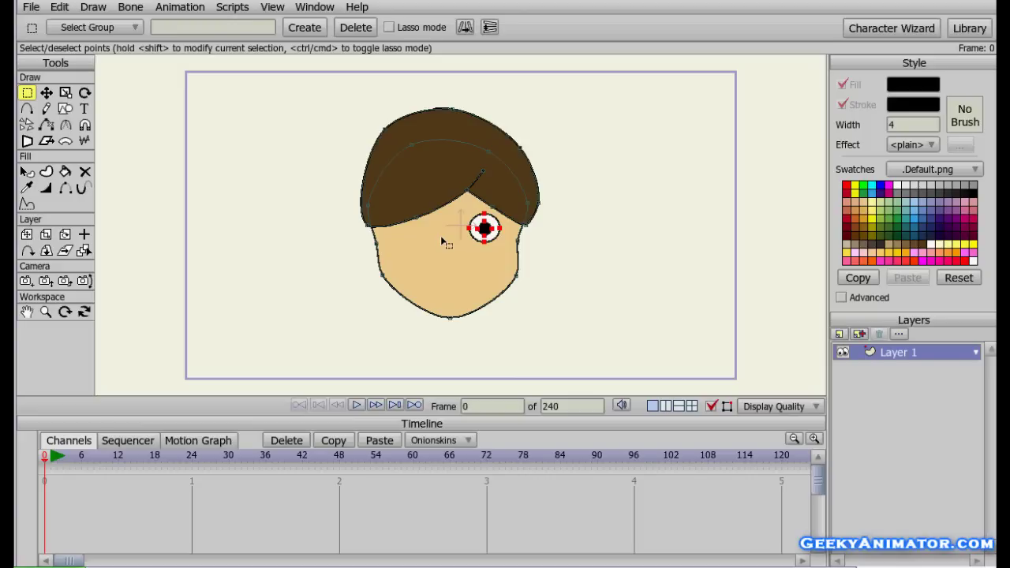
key(t)
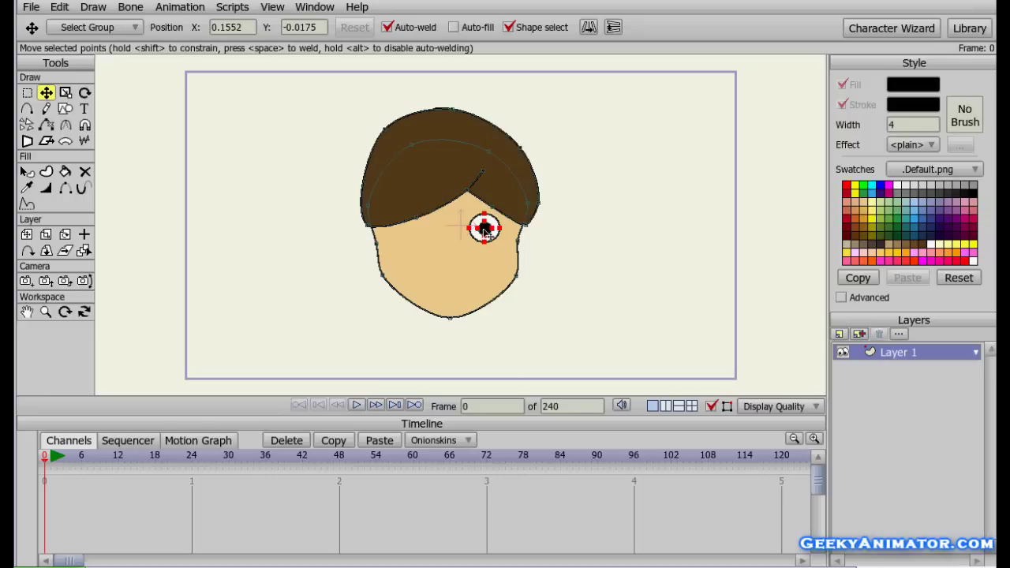
key(ctrl+v)
drag(484, 229, 409, 238)
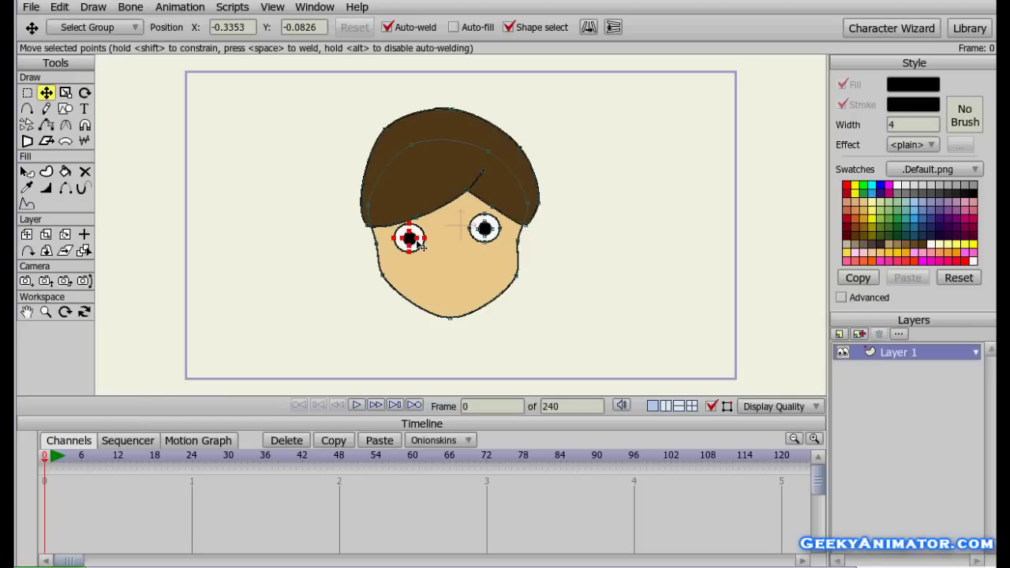
Move the right eye down so it is level with the left eye
click(28, 93)
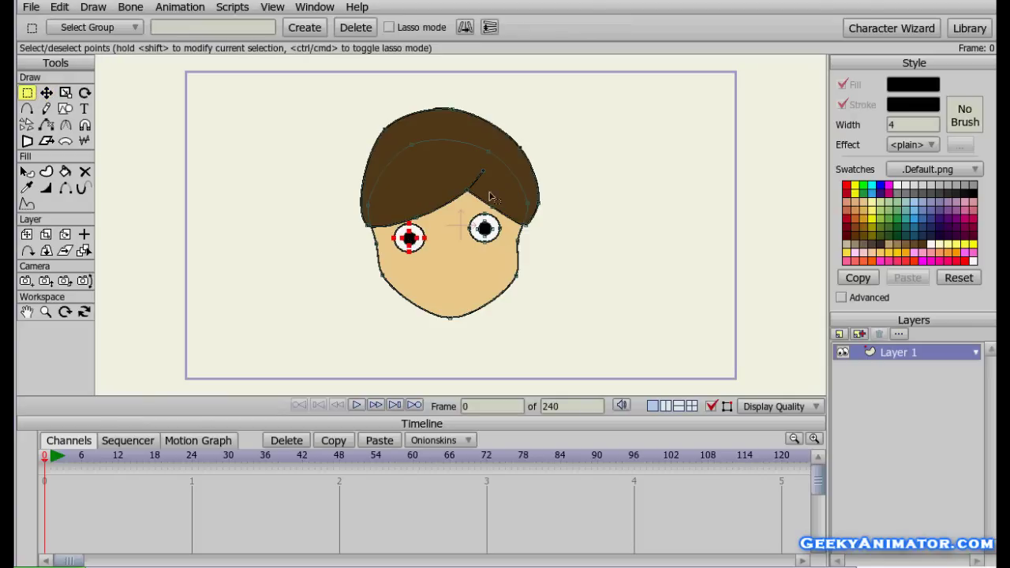
drag(463, 210, 505, 253)
click(47, 93)
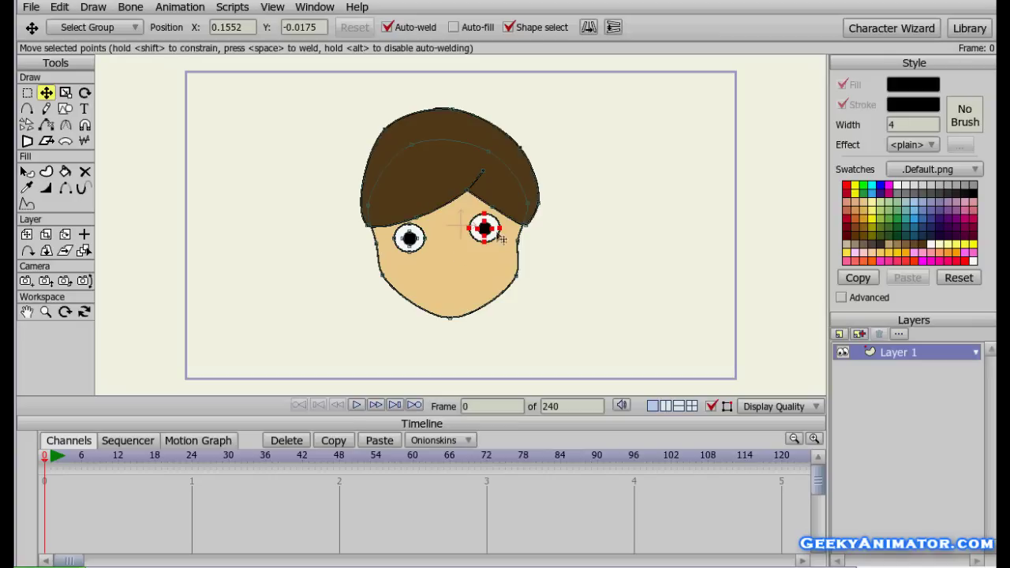
drag(487, 229, 487, 238)
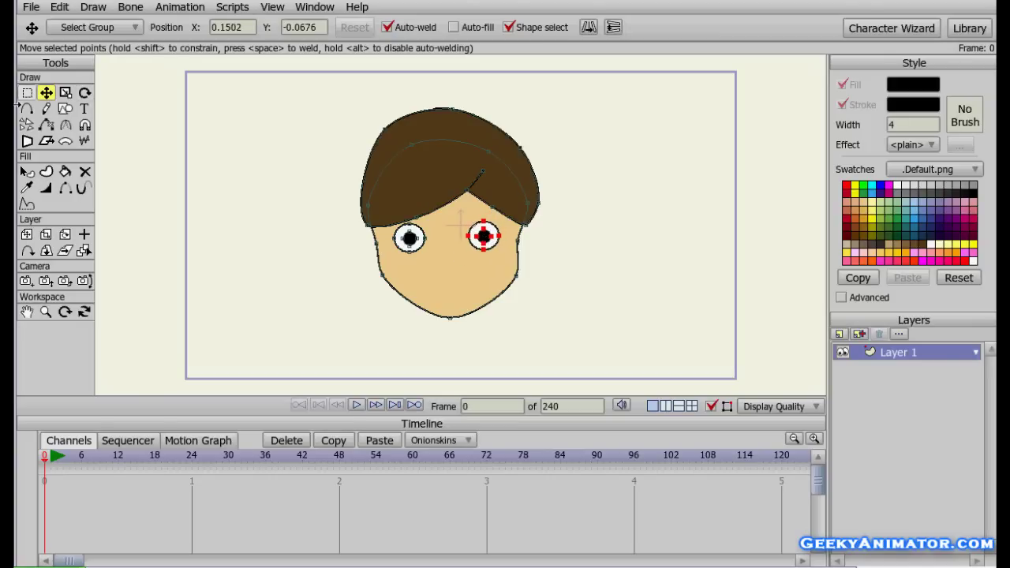
click(27, 110)
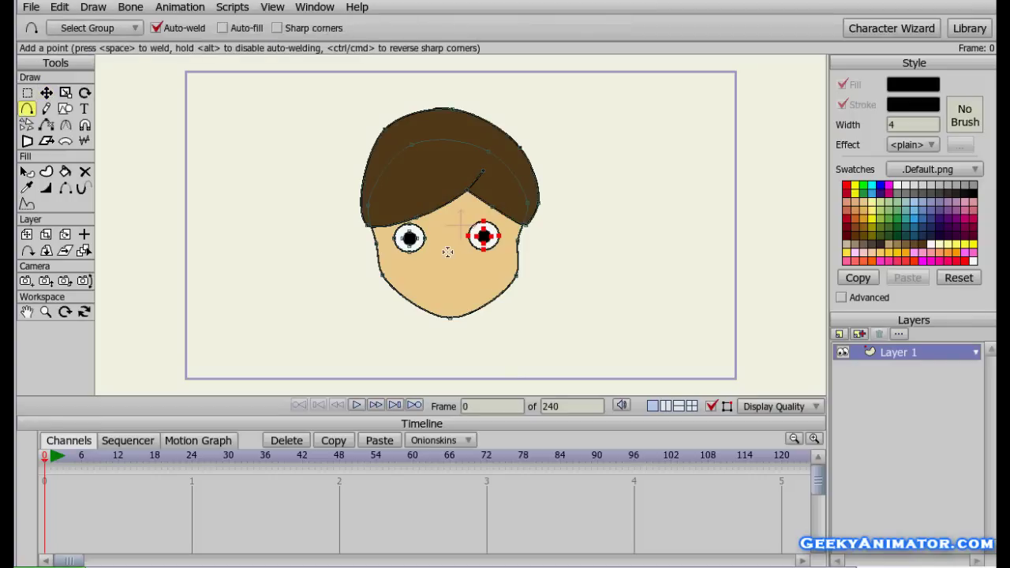
Draw a bent nose line and a curved smiling mouth line
drag(445, 248, 446, 261)
drag(446, 264, 450, 271)
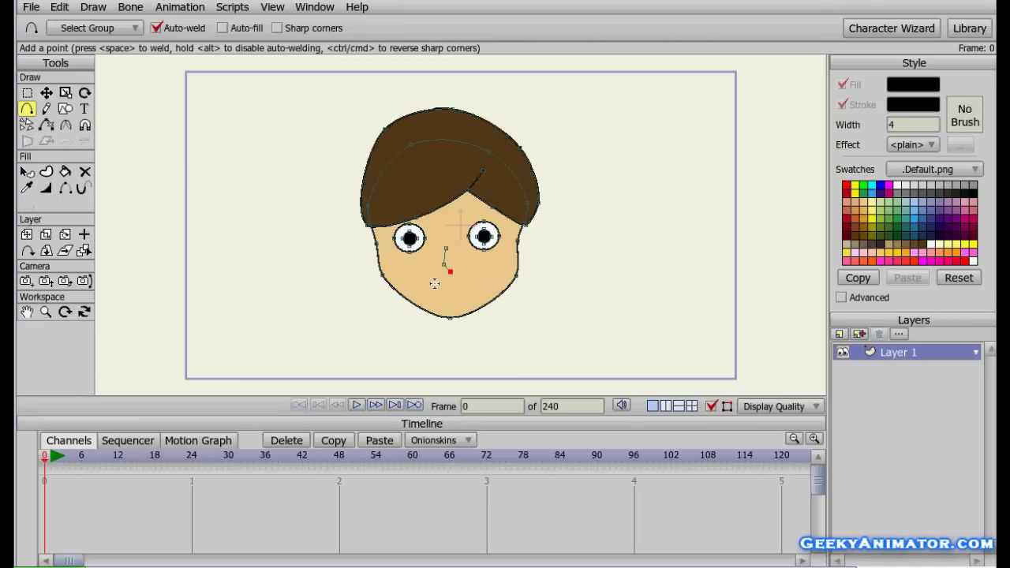
mouse_move(428, 282)
mouse_down()
mouse_move(456, 289)
mouse_move(476, 279)
mouse_up()
Turn the nose and mouth lines into stroked shapes
click(47, 174)
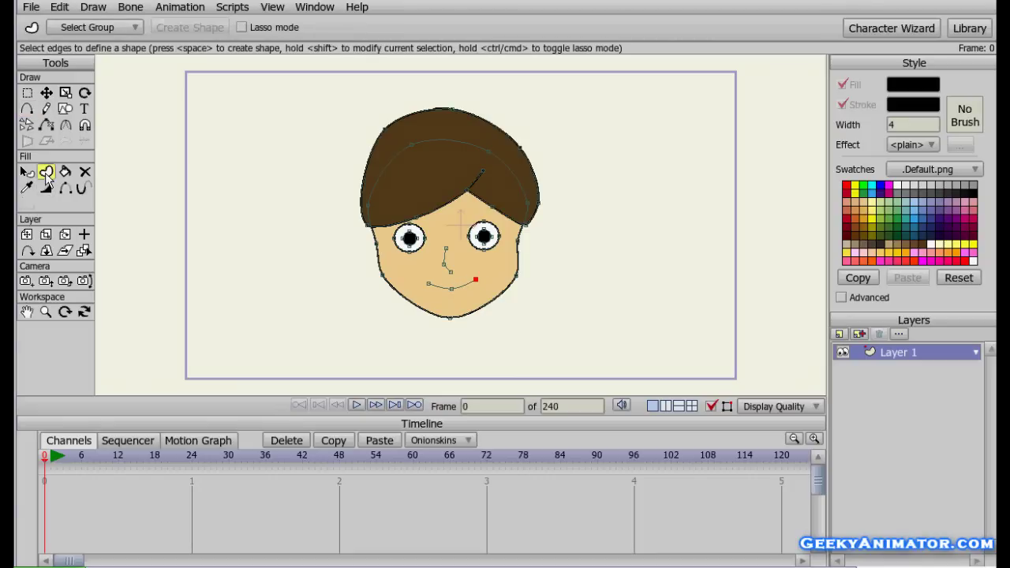
click(445, 255)
key(space)
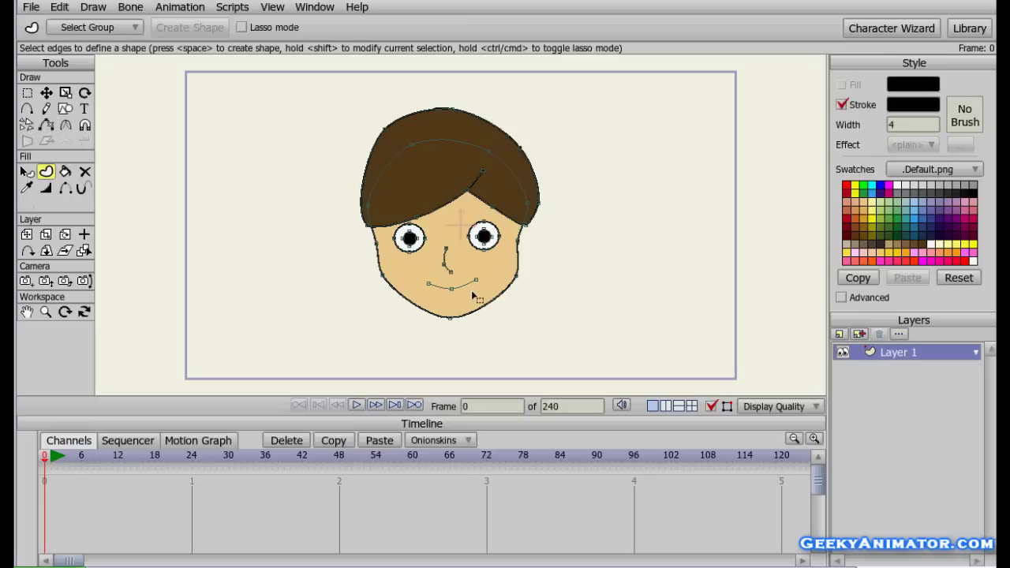
click(467, 287)
key(space)
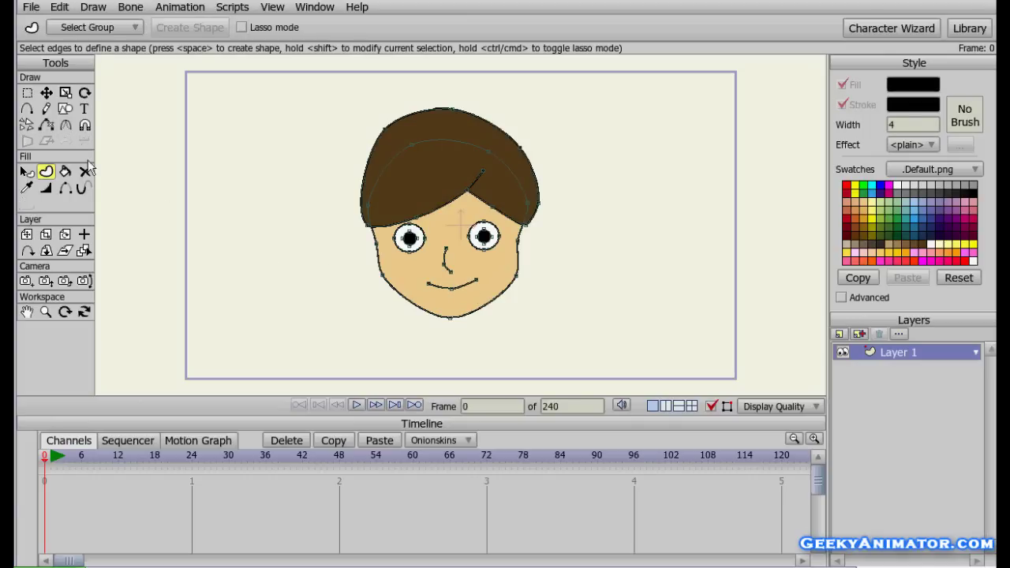
click(27, 108)
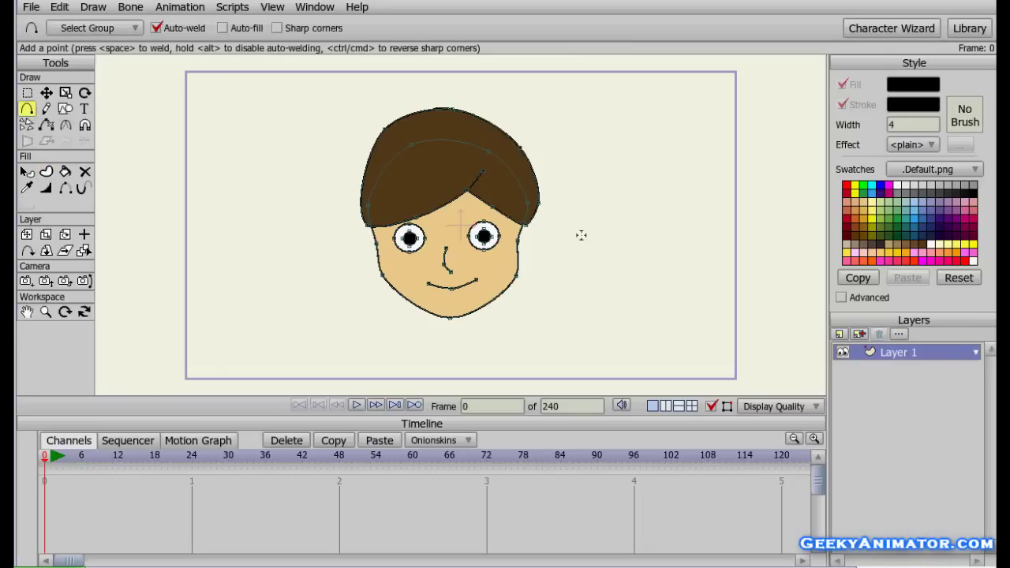
Draw a closed ear loop beside the face and fill it with tan skin colour
drag(583, 226, 573, 250)
drag(568, 245, 568, 234)
click(46, 172)
click(587, 257)
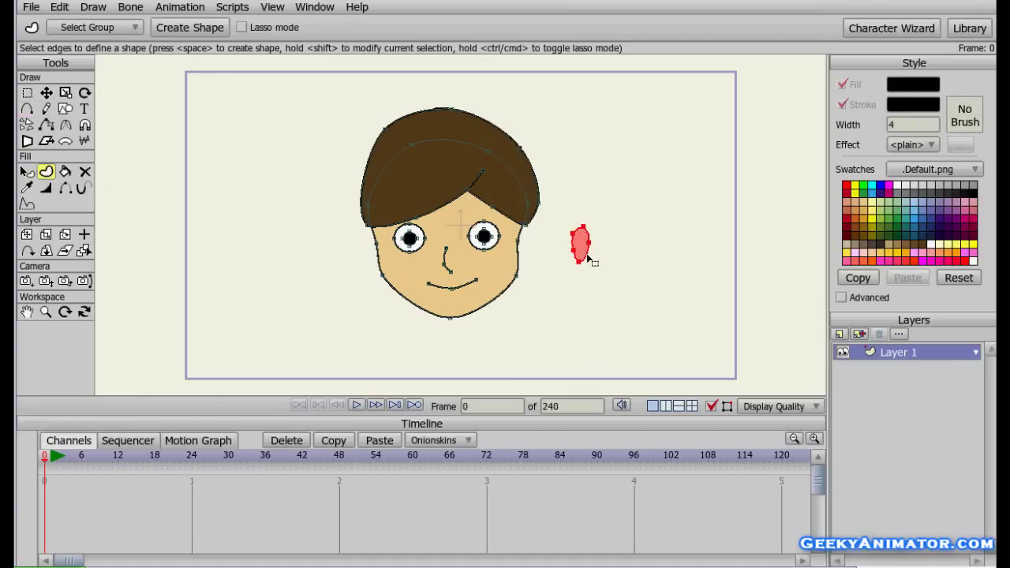
click(869, 200)
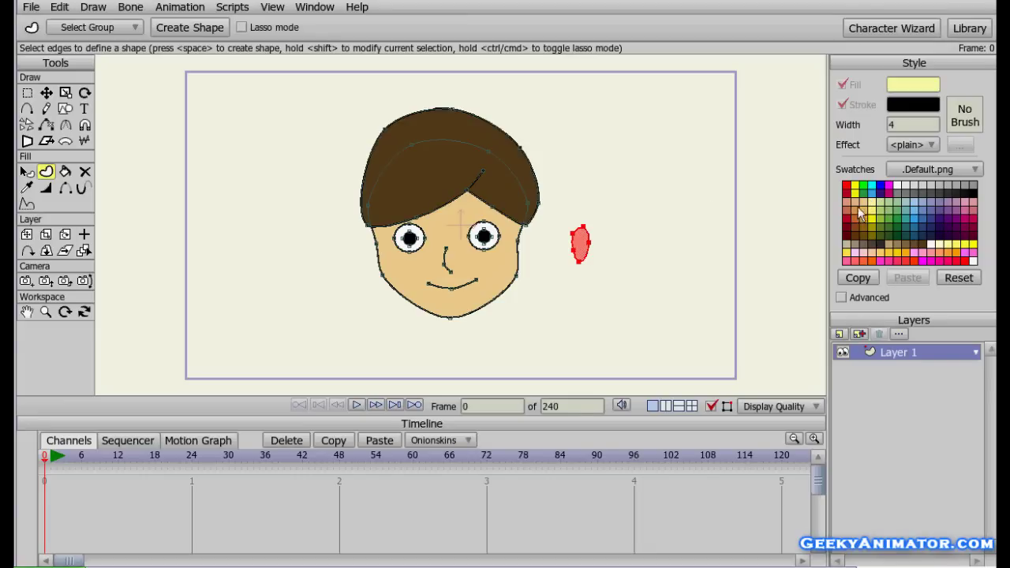
click(866, 204)
key(space)
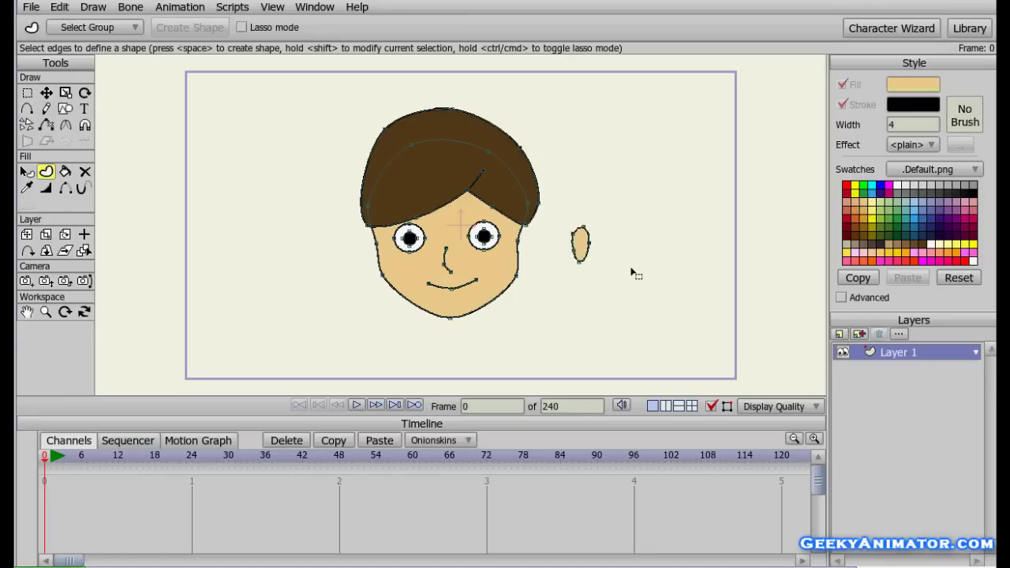
Hide the ear's edges and zoom in on the face
click(65, 189)
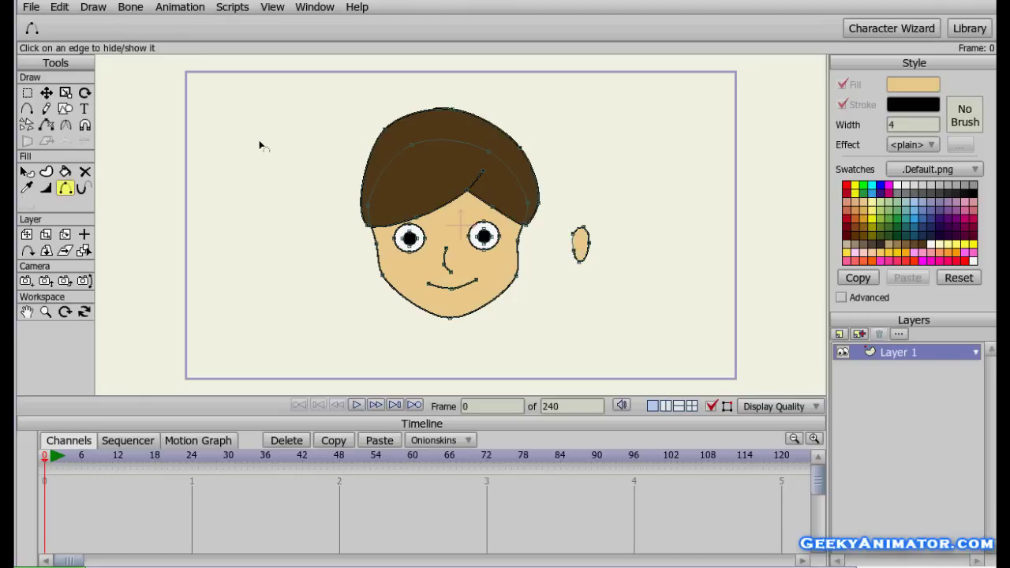
click(45, 312)
drag(489, 282, 577, 281)
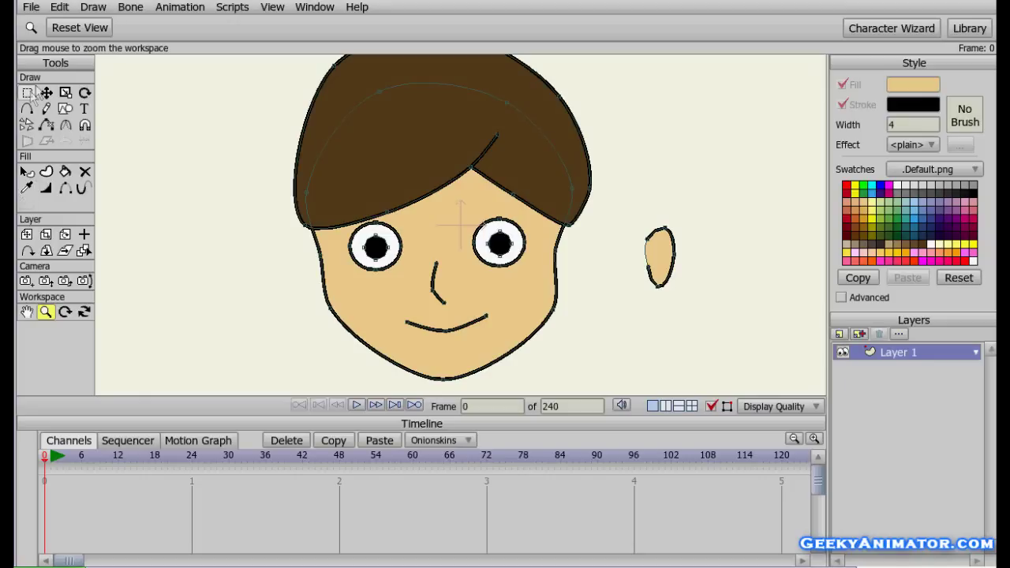
Move the ear against the face's right side and reshape the edge where they meet
click(46, 92)
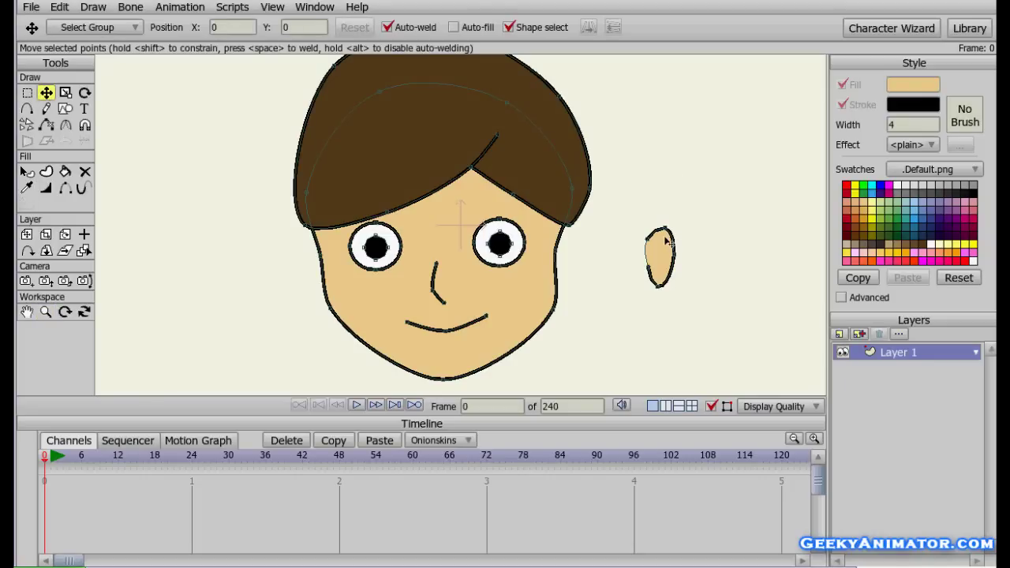
drag(667, 257, 582, 248)
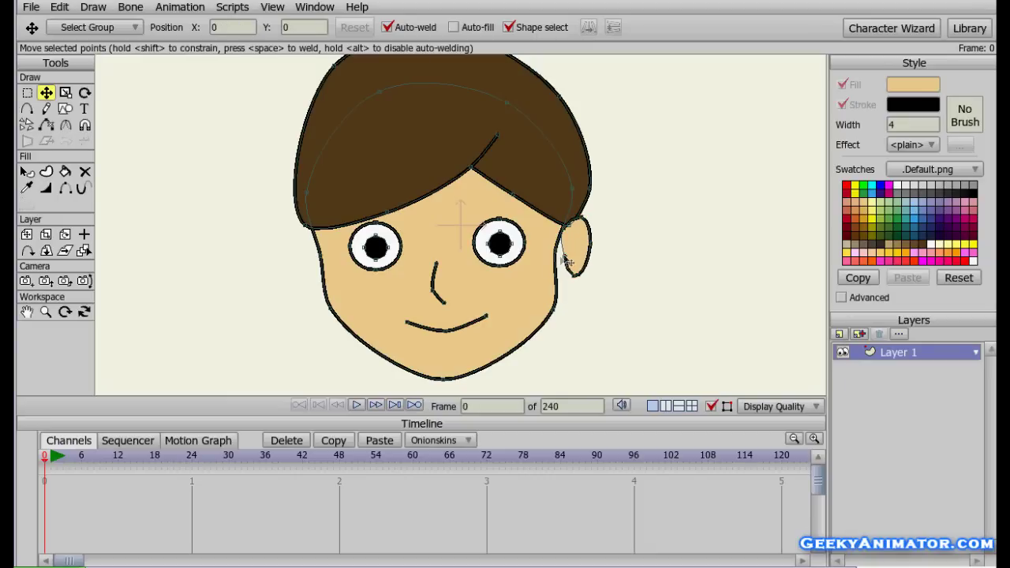
click(558, 257)
drag(592, 247, 588, 250)
Nudge the ear's bottom point slightly left and select the ear's filled region
double_click(588, 250)
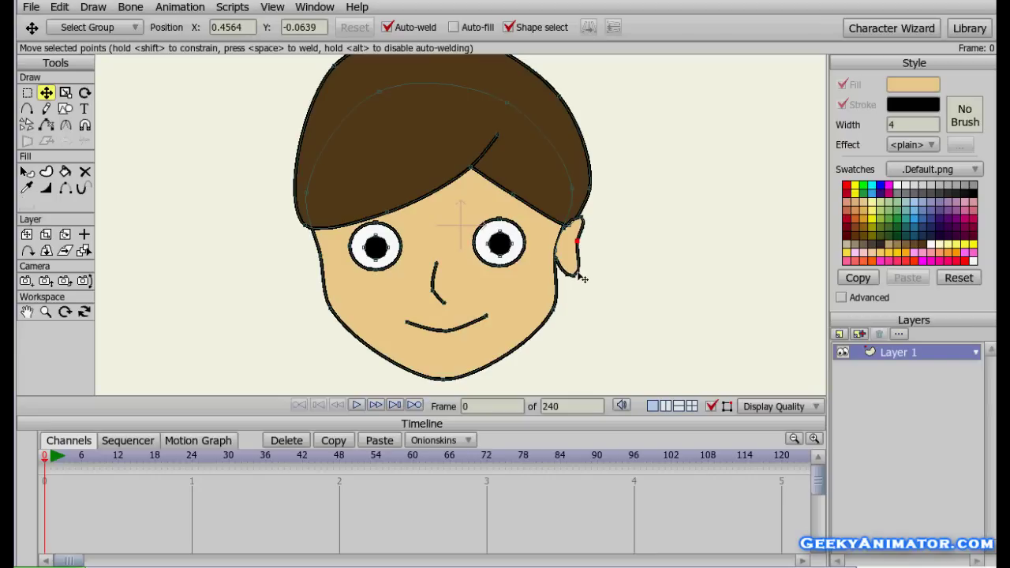
click(616, 276)
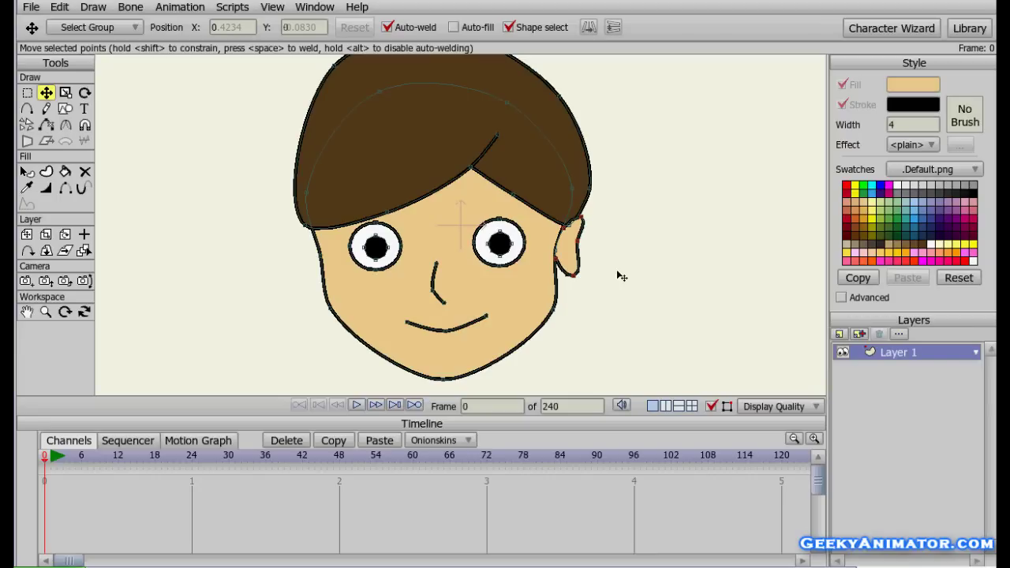
drag(574, 275, 566, 272)
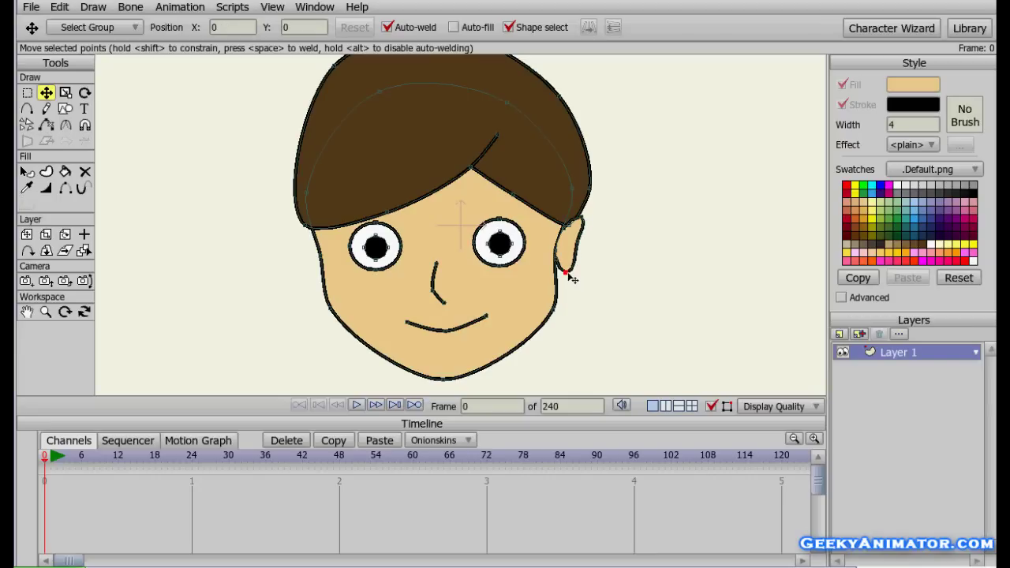
click(47, 172)
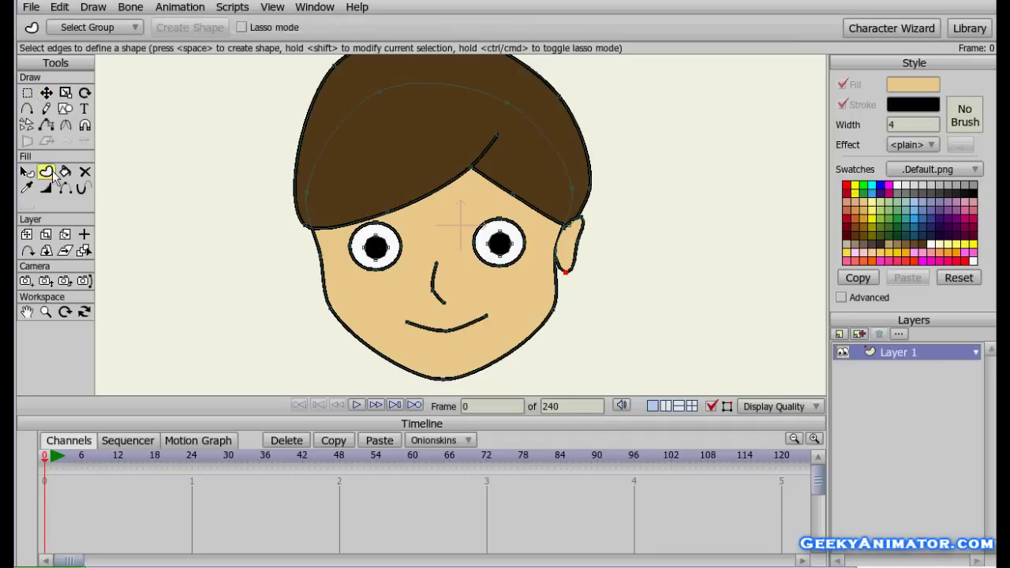
click(575, 257)
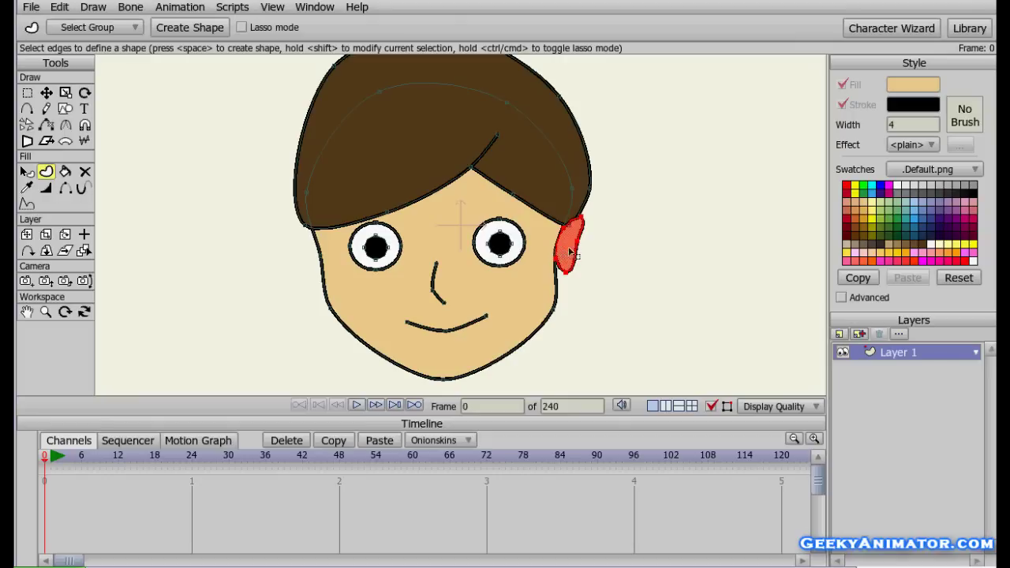
click(47, 93)
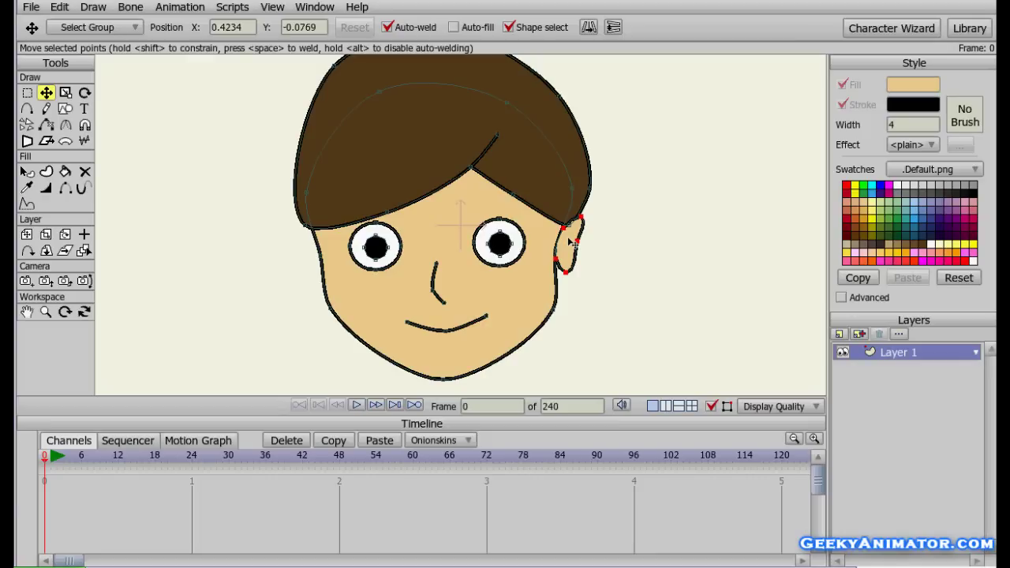
Move the ear copy to the head's left side, flip it horizontally, and push it against the head
drag(569, 242, 289, 241)
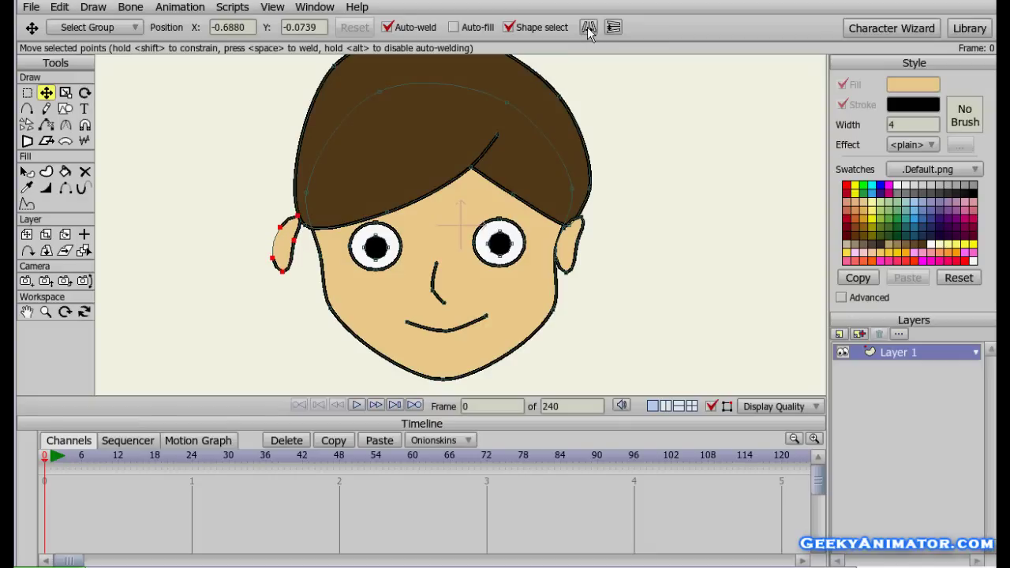
click(588, 29)
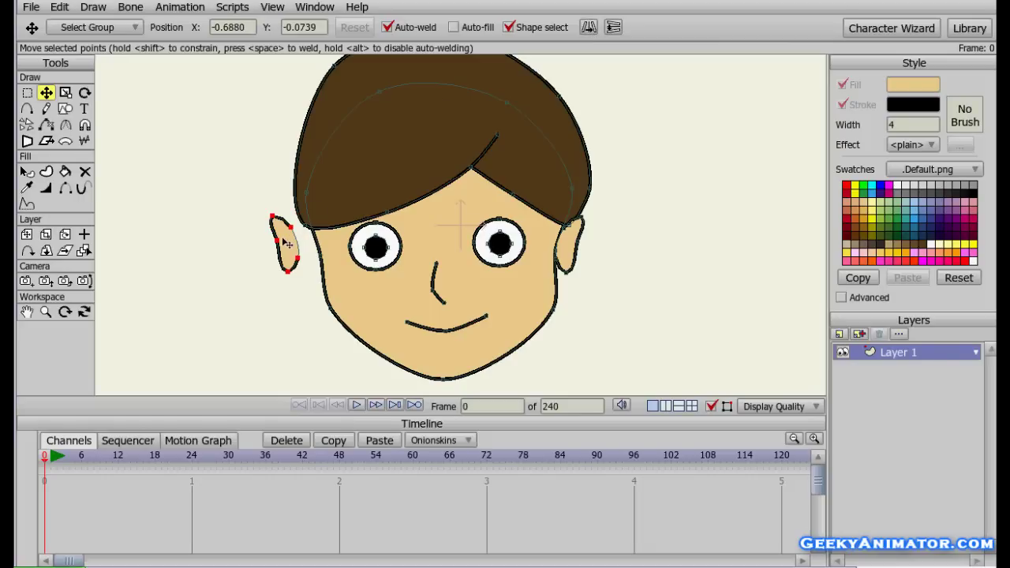
drag(286, 243, 308, 247)
click(247, 266)
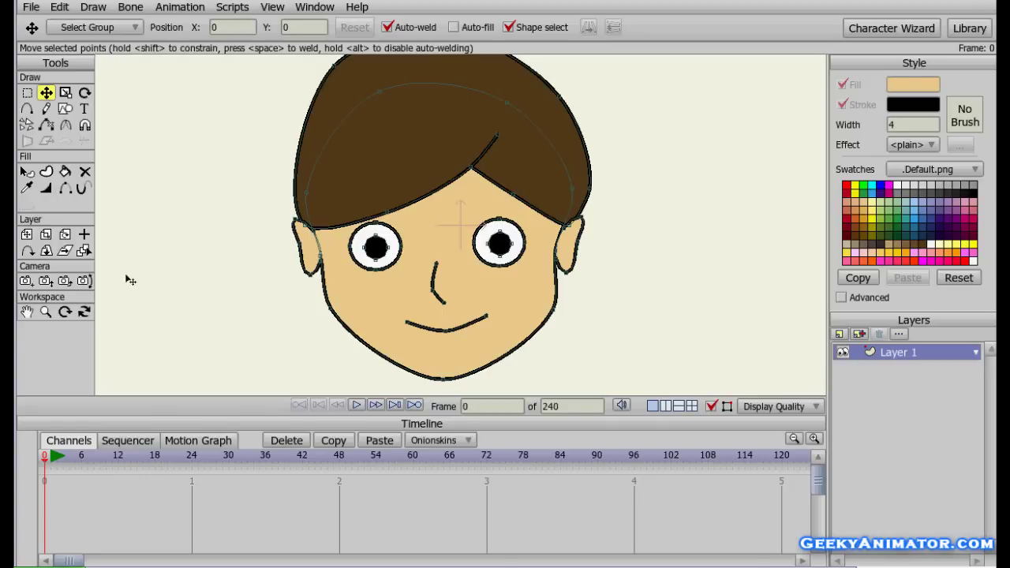
Zoom out to show the whole head and rename Layer 1 to 'front face'
click(46, 312)
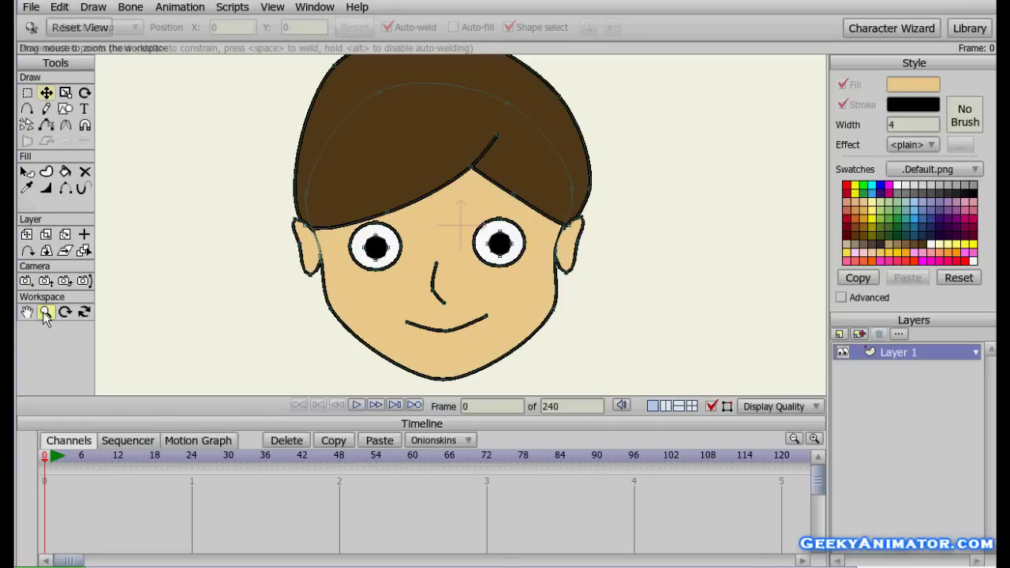
mouse_move(243, 291)
mouse_down()
mouse_move(187, 309)
mouse_move(130, 308)
mouse_up()
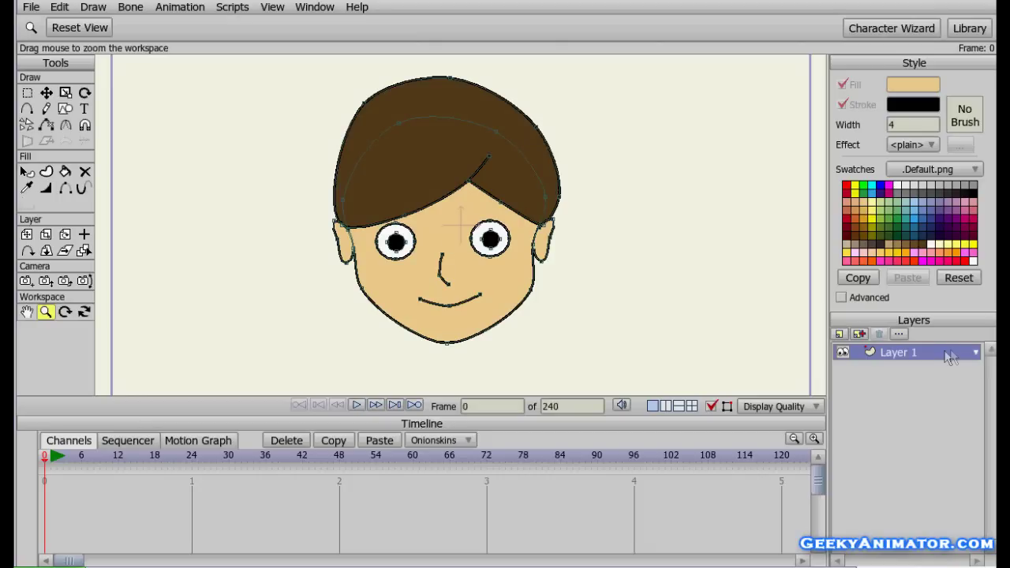
double_click(941, 351)
text(face)
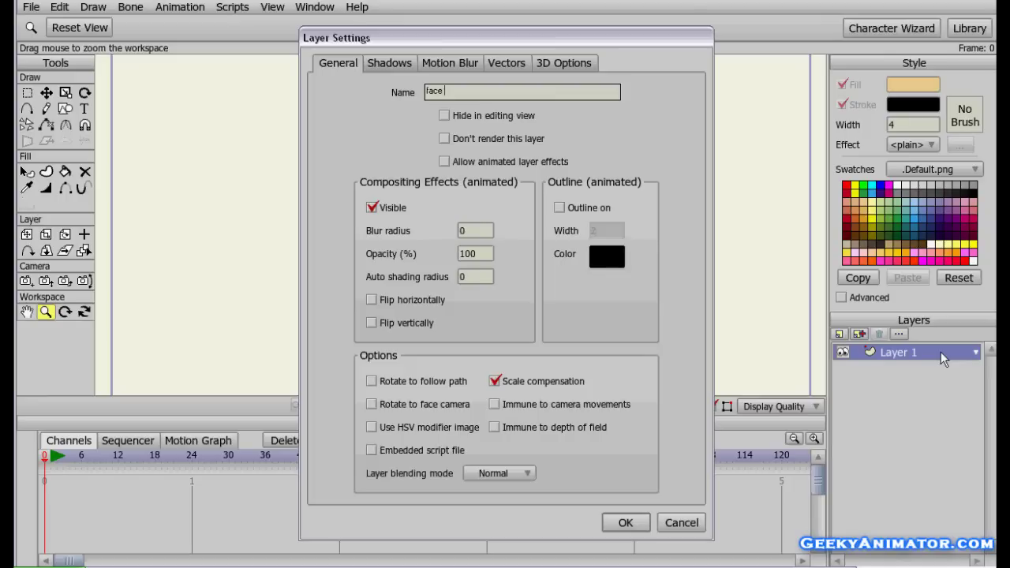
key(Home)
text(front)
key(Return)
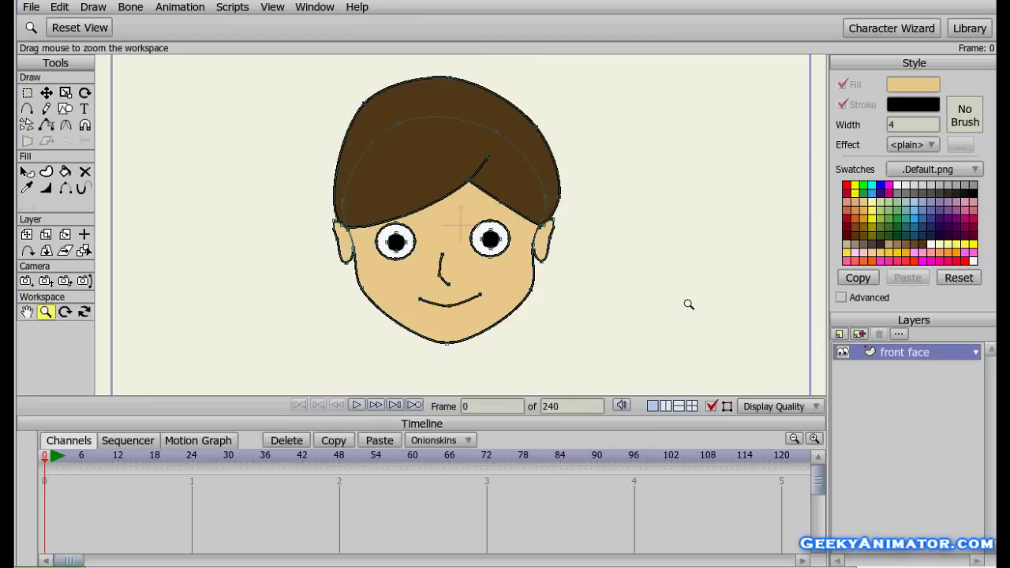
Duplicate the front face layer and name the new copy 'side face'
click(860, 334)
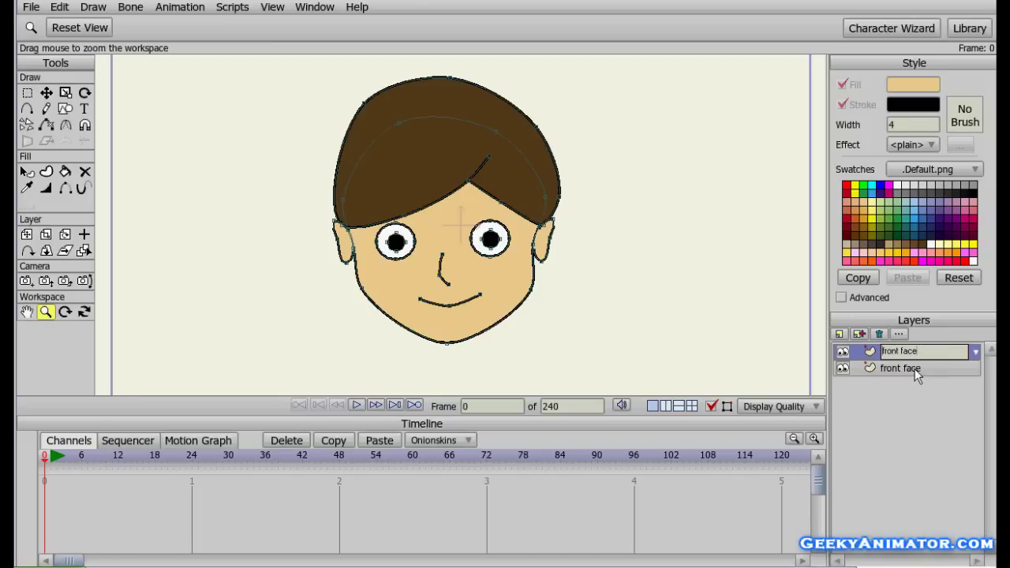
text(side)
key(Return)
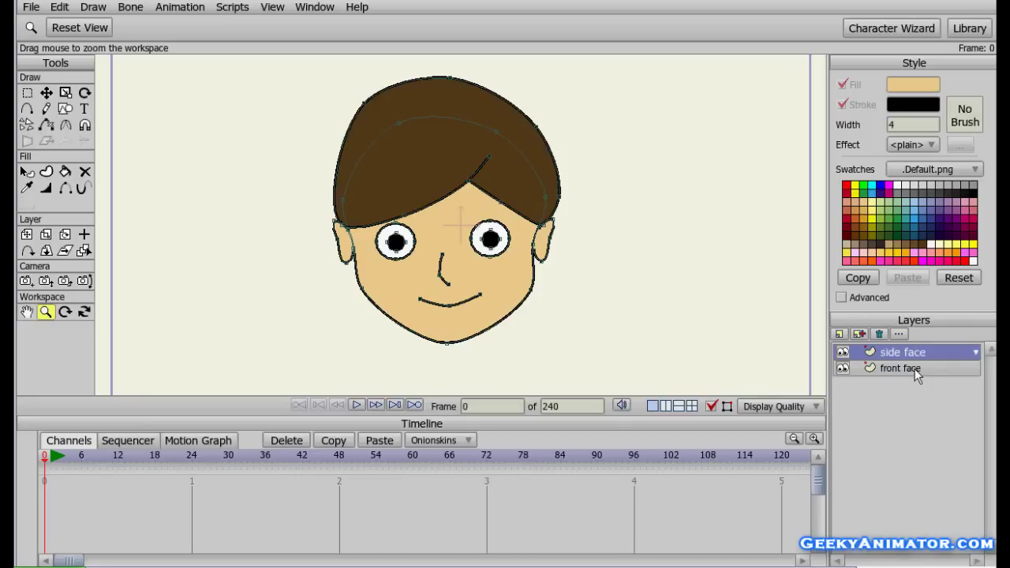
click(47, 93)
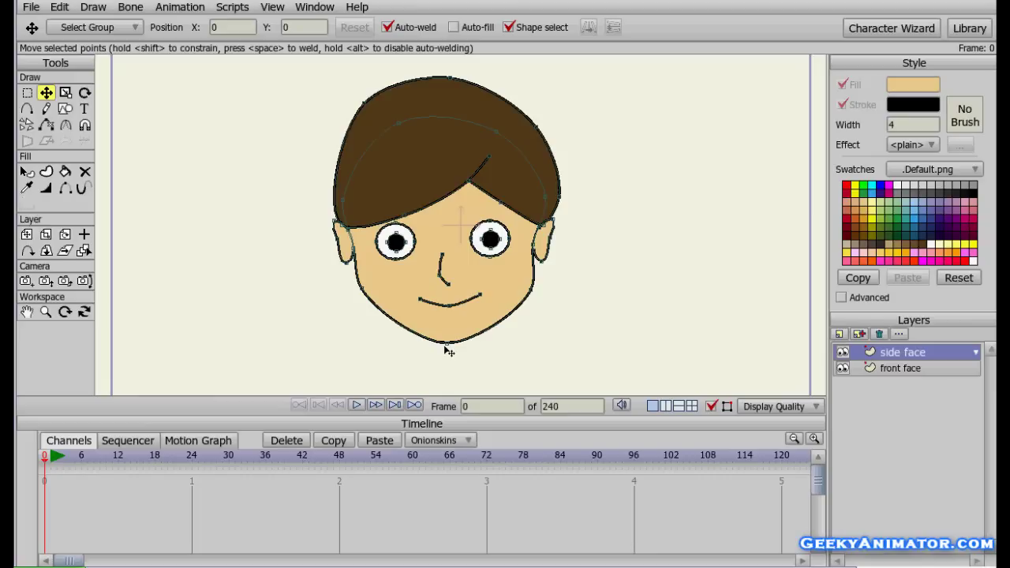
Nudge the side face's left jaw and chin points, toggling front face to compare outlines
drag(349, 292, 355, 293)
drag(447, 344, 429, 344)
click(843, 368)
click(843, 369)
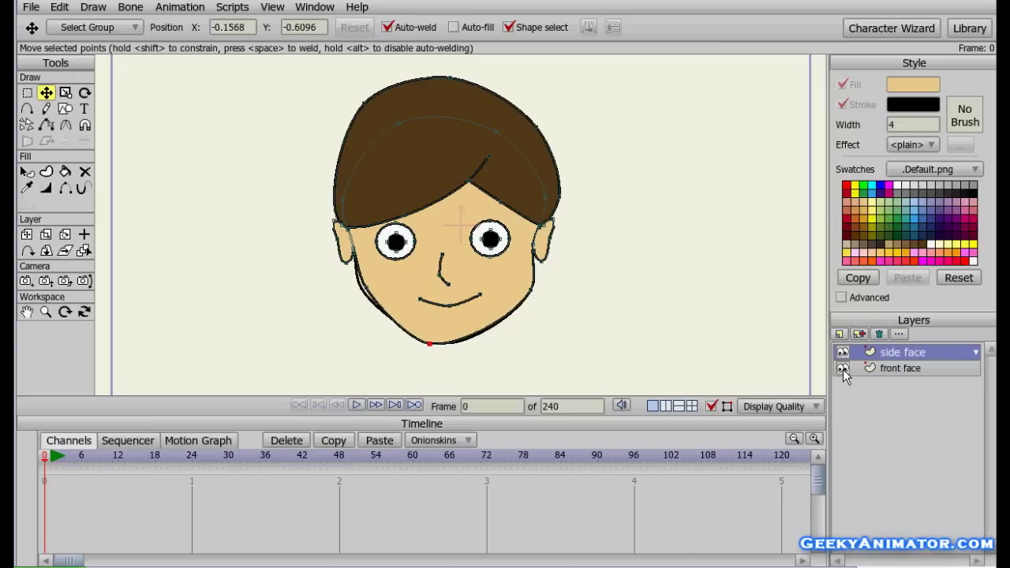
click(843, 368)
click(843, 368)
click(520, 298)
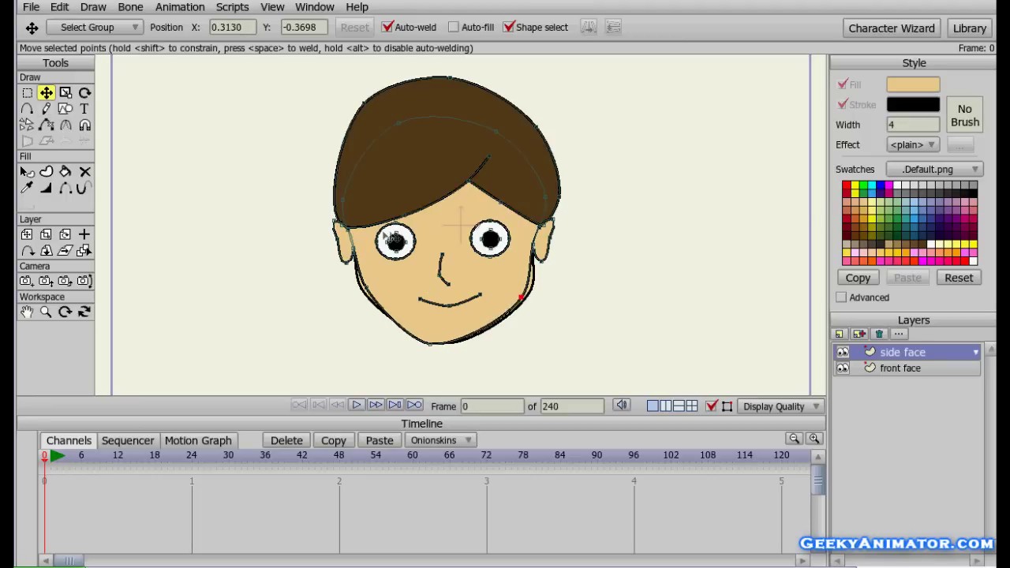
click(28, 93)
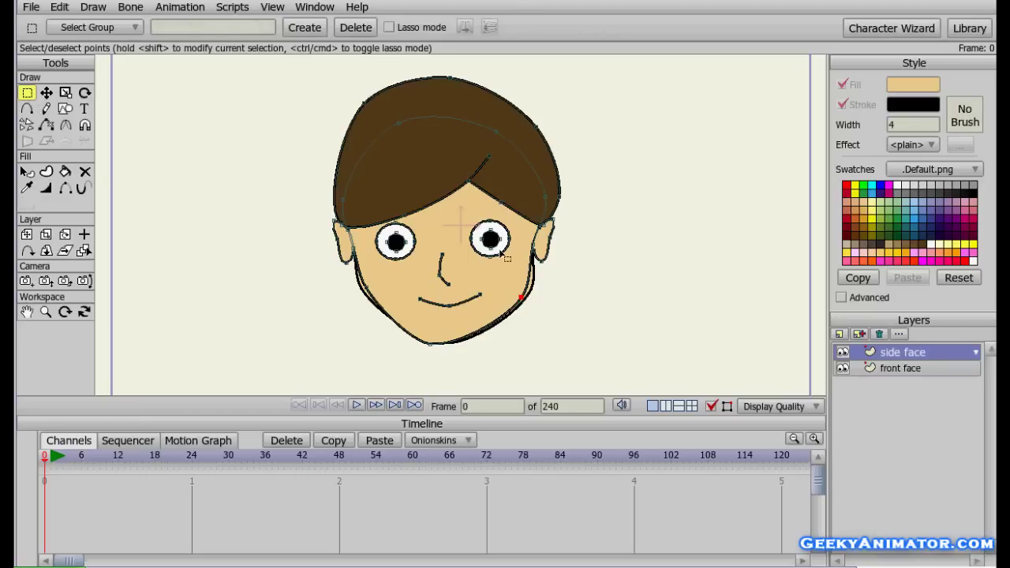
Move the left eye slightly left and the right eye left toward the nose
drag(363, 223, 431, 277)
click(45, 93)
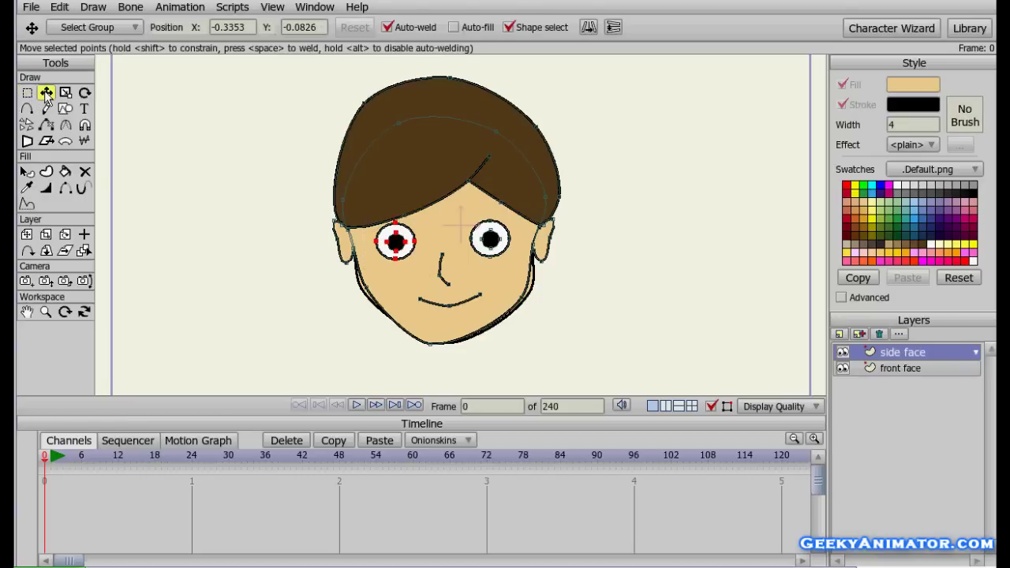
drag(400, 246, 387, 247)
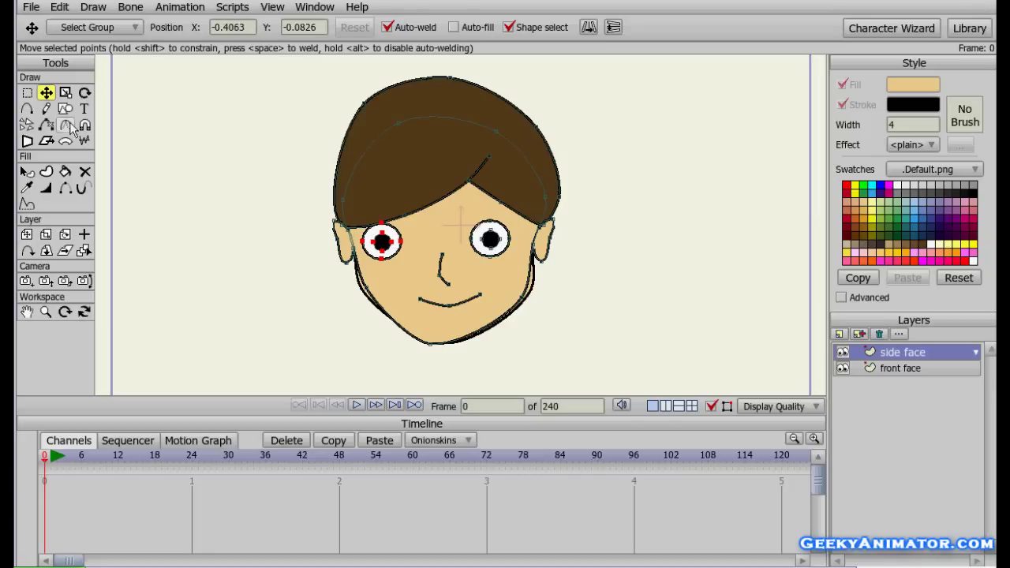
click(26, 93)
drag(456, 210, 526, 281)
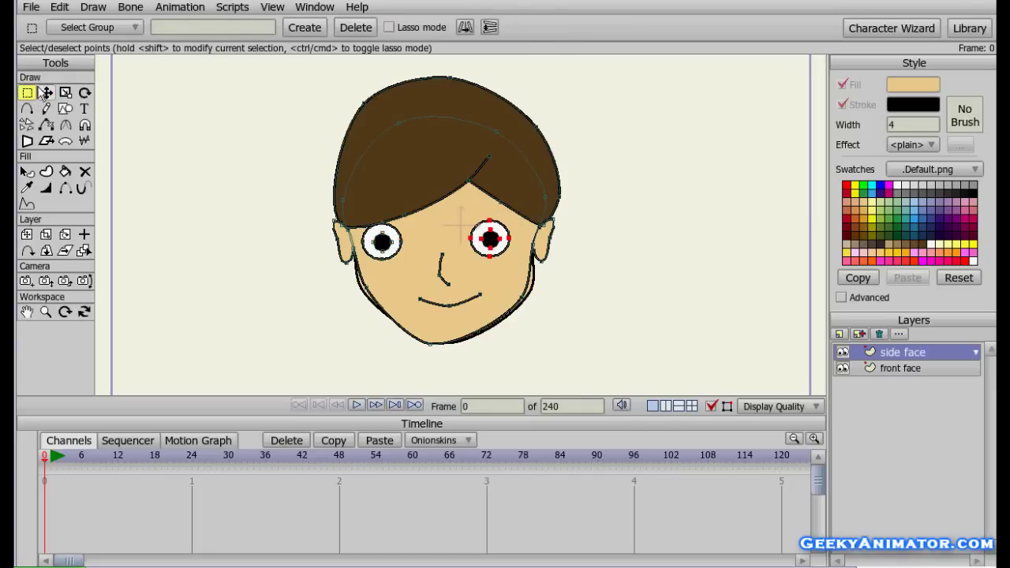
click(46, 93)
drag(491, 241, 457, 241)
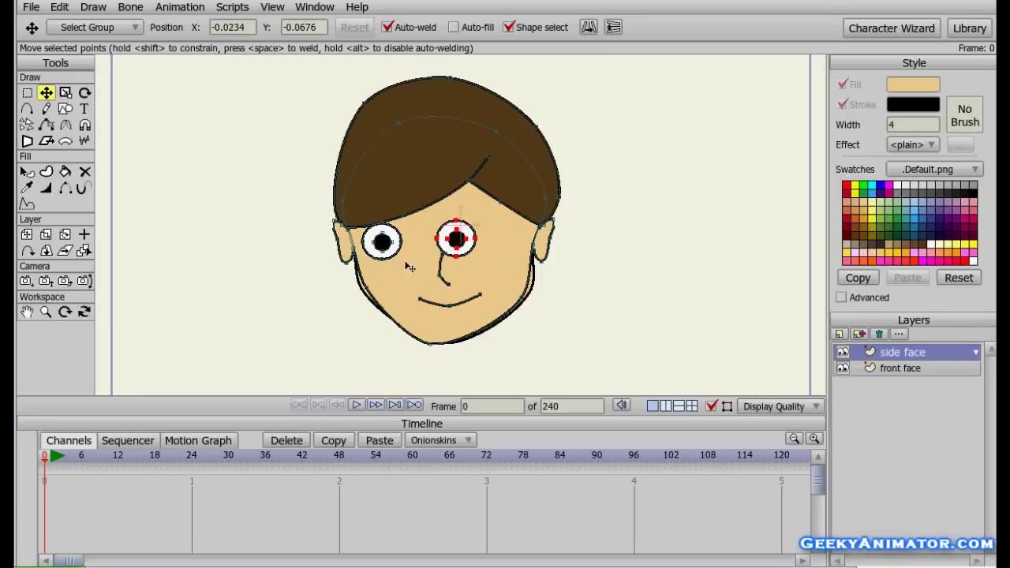
Shift the nose and mouth left, bend the nose tip down, and adjust the mouth's left end
click(444, 271)
drag(443, 271, 416, 271)
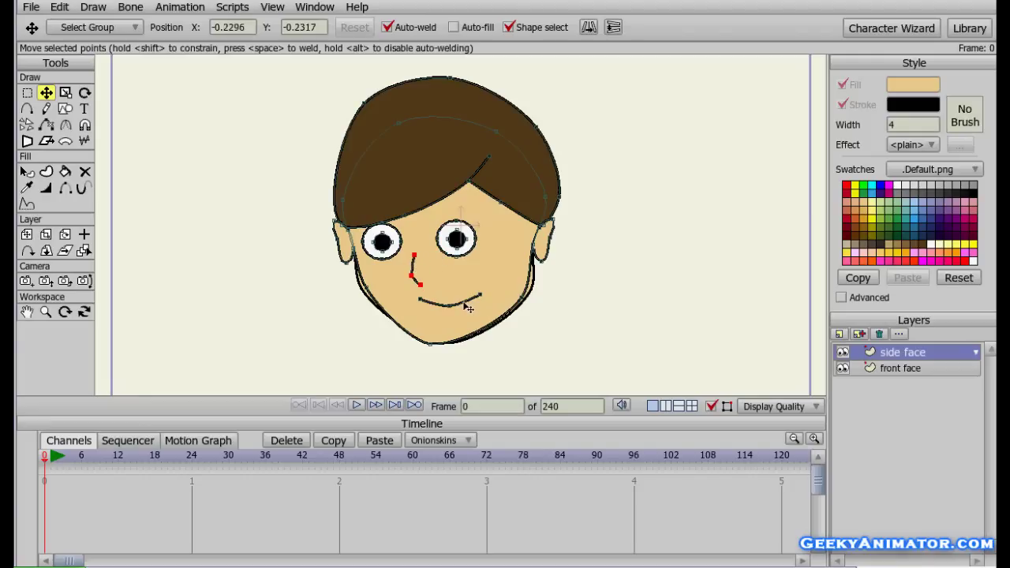
drag(469, 308, 444, 308)
key(ctrl+shift+a)
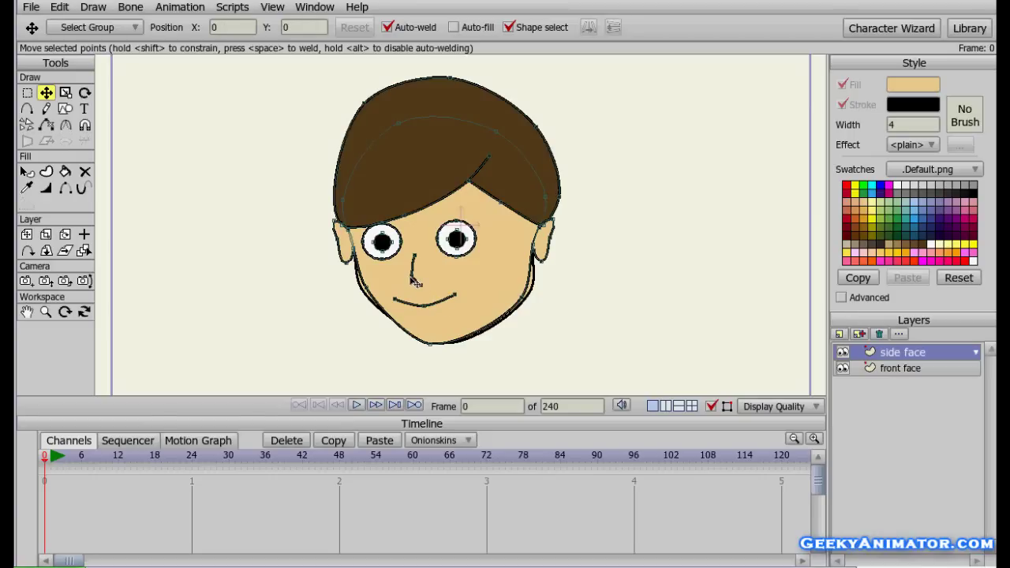
key(ctrl+shift+a)
drag(412, 276, 407, 278)
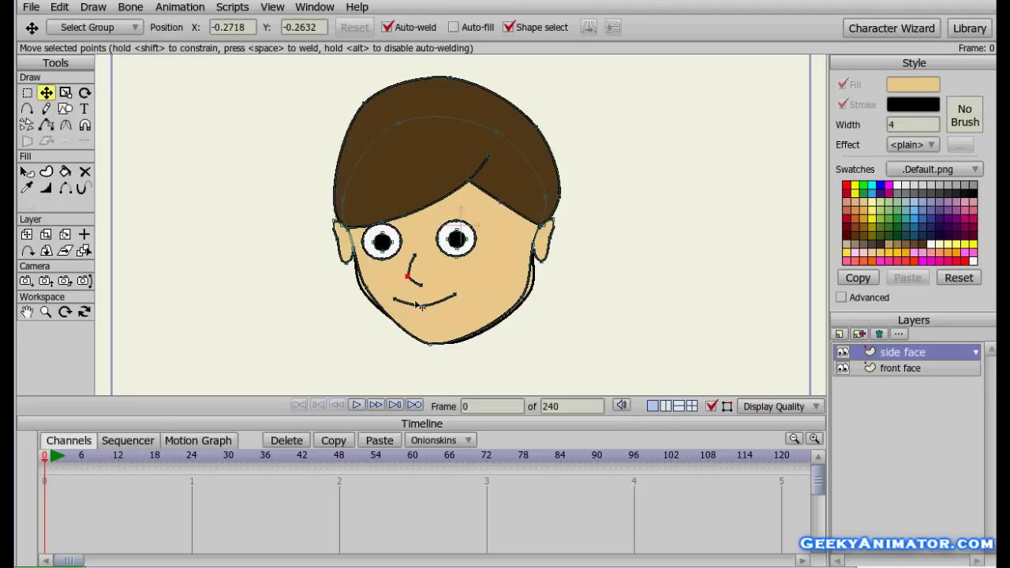
click(398, 299)
drag(398, 301, 405, 301)
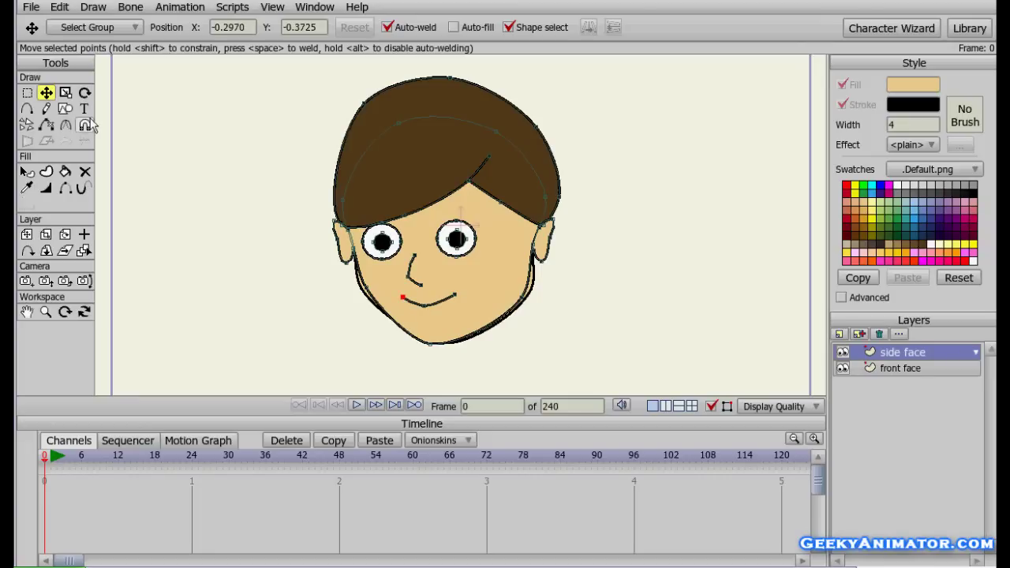
Select the left eye's points and scale them inward to make the eye narrower
click(27, 92)
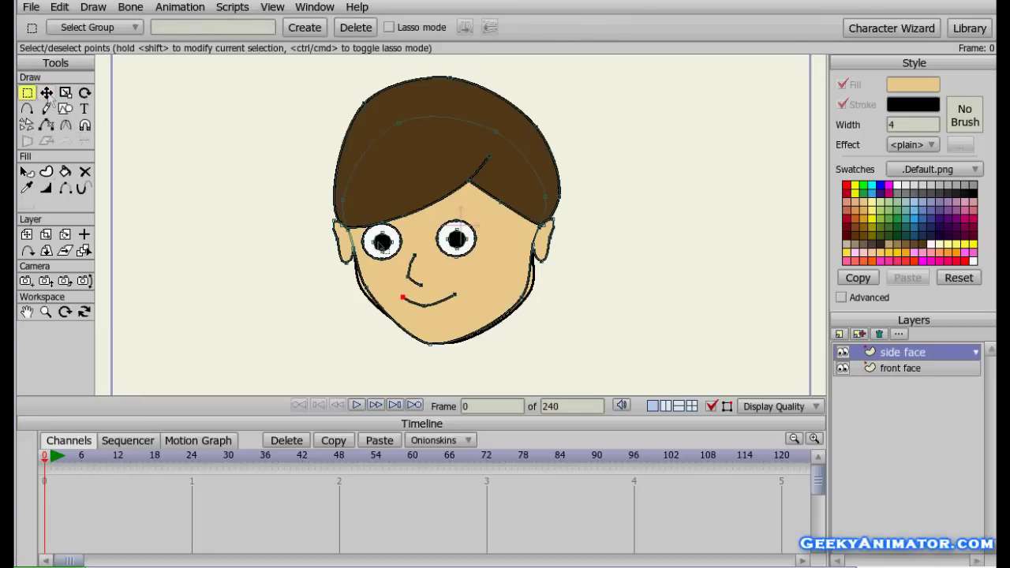
drag(356, 218, 404, 268)
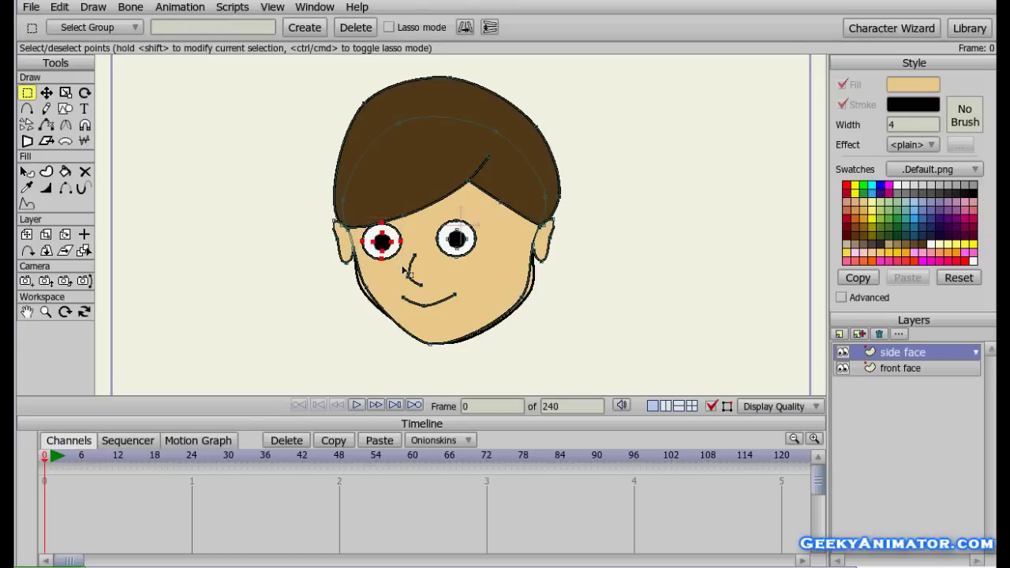
click(66, 93)
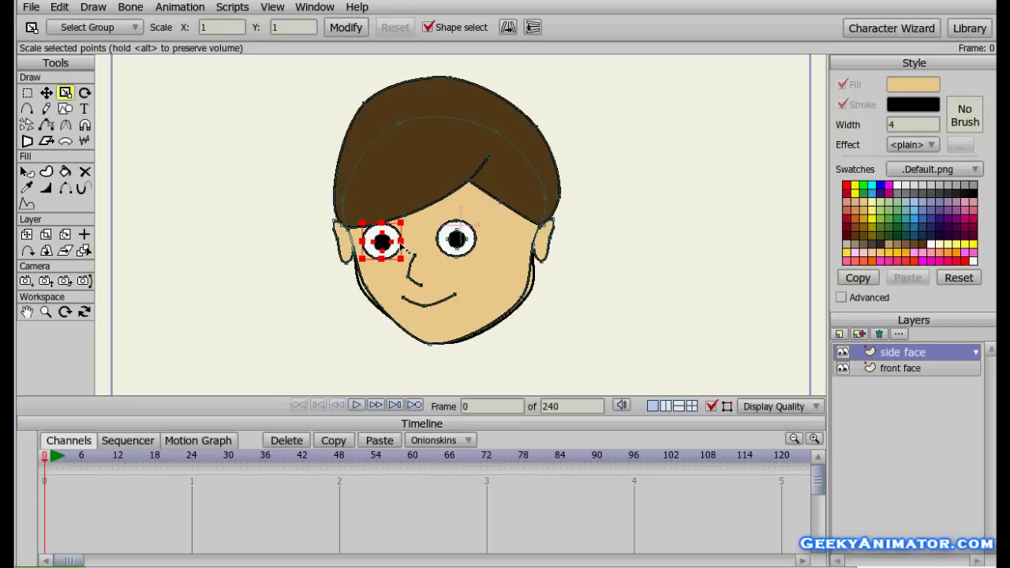
drag(404, 247, 399, 248)
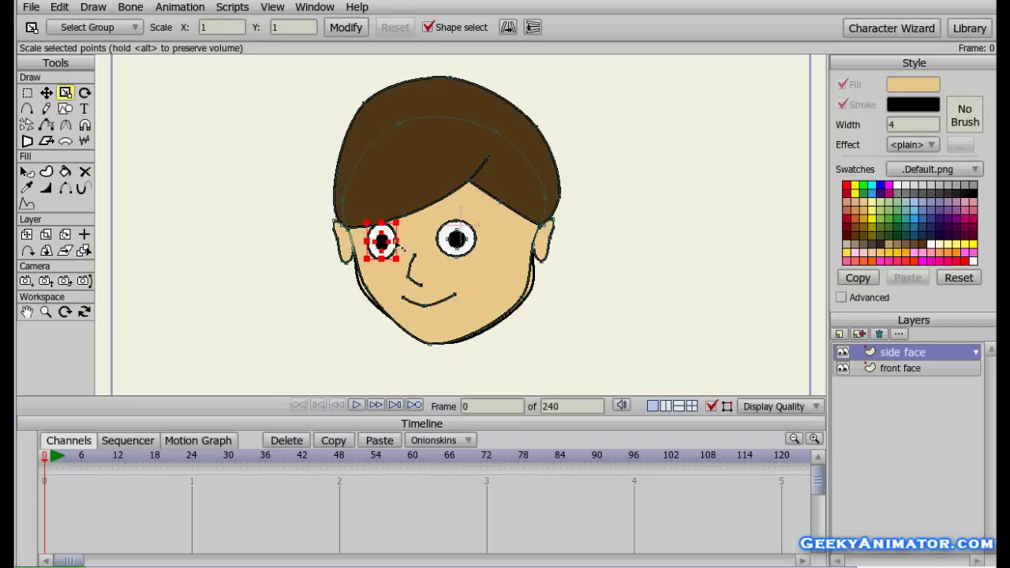
click(249, 180)
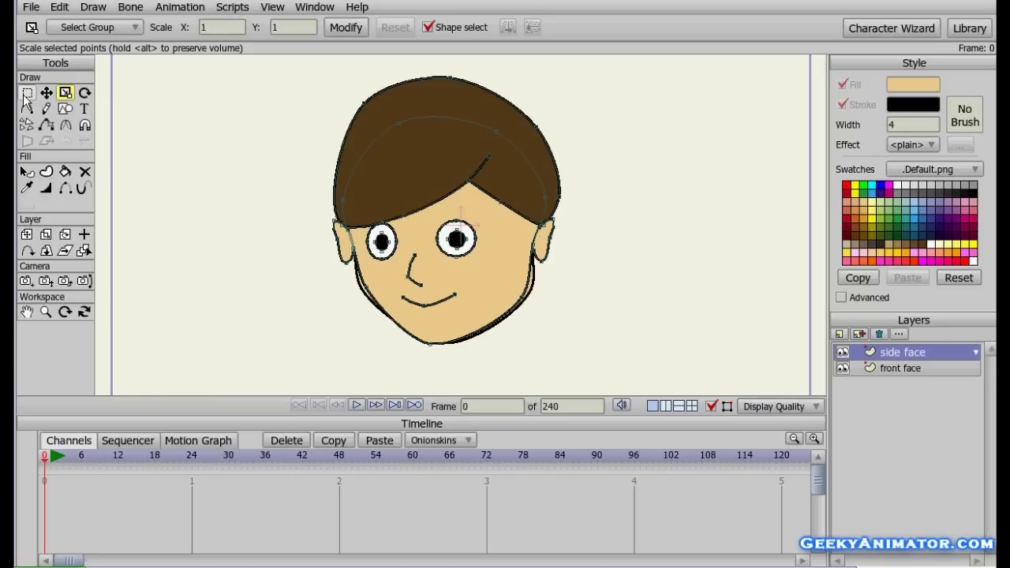
Nudge the hair and left ear points, and pull the right ear's outline onto the cheek
click(46, 92)
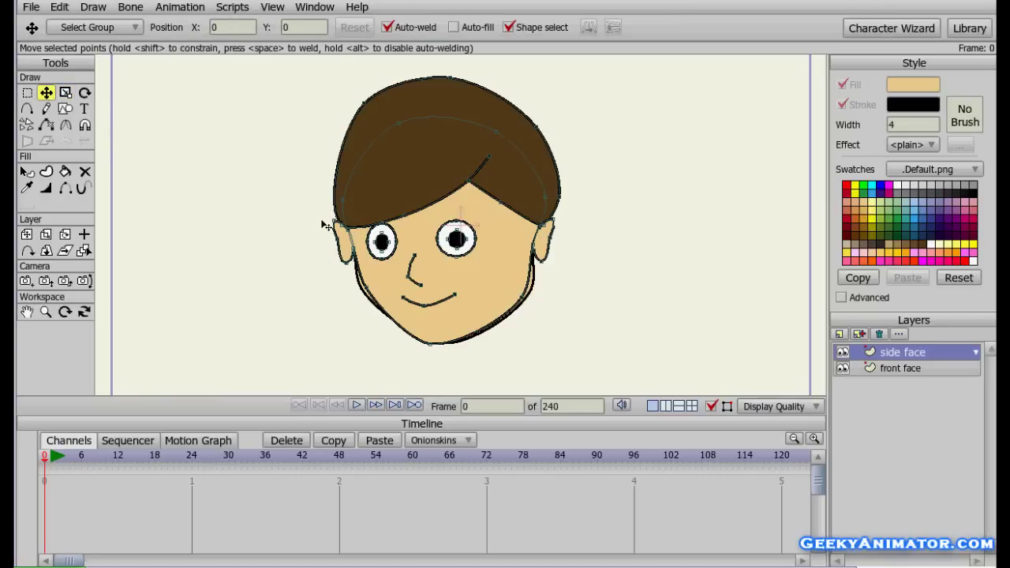
drag(326, 226, 334, 243)
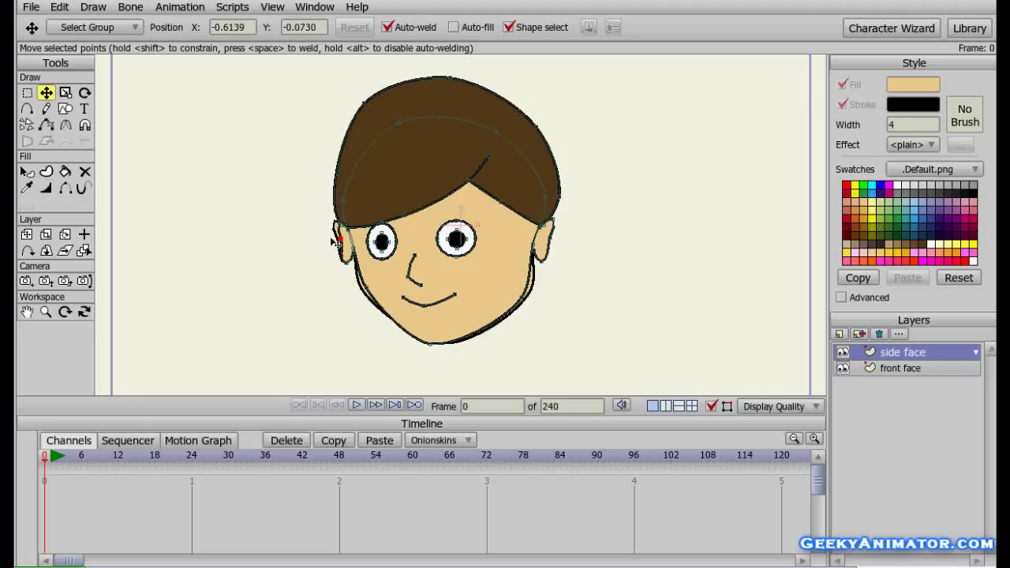
click(345, 267)
click(345, 266)
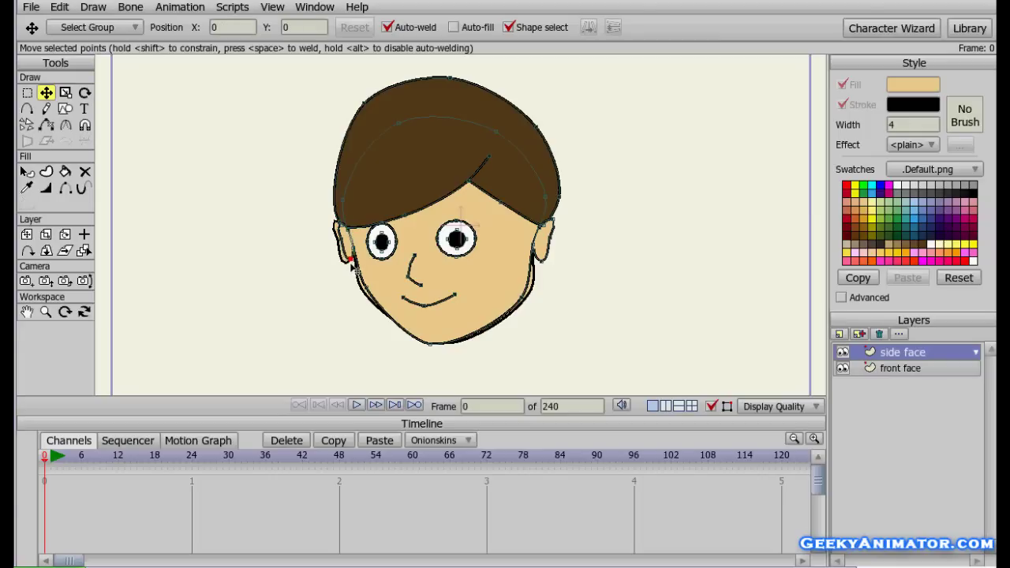
drag(347, 272, 350, 265)
click(343, 240)
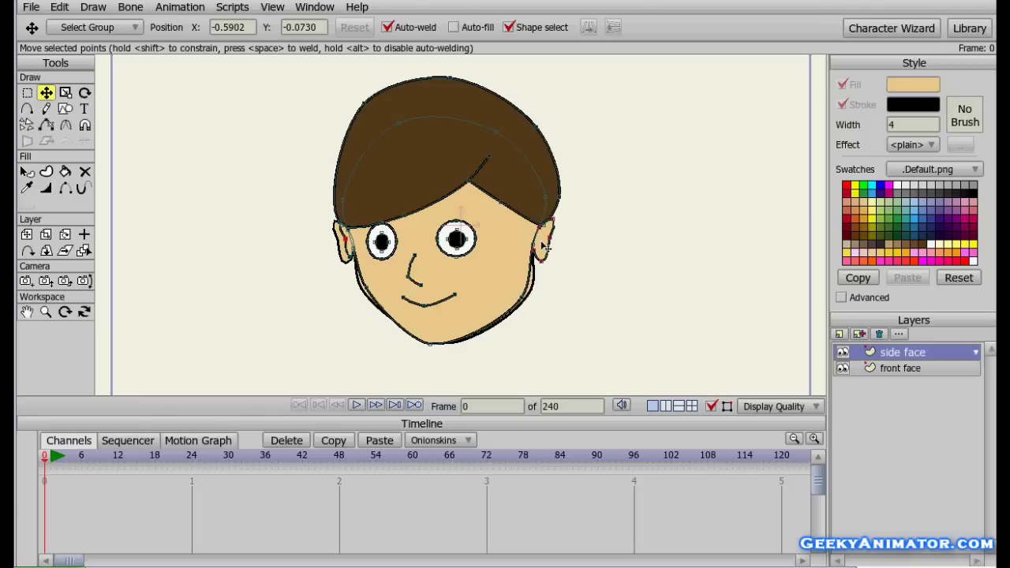
mouse_move(545, 247)
mouse_down()
mouse_move(519, 248)
mouse_move(534, 248)
mouse_up()
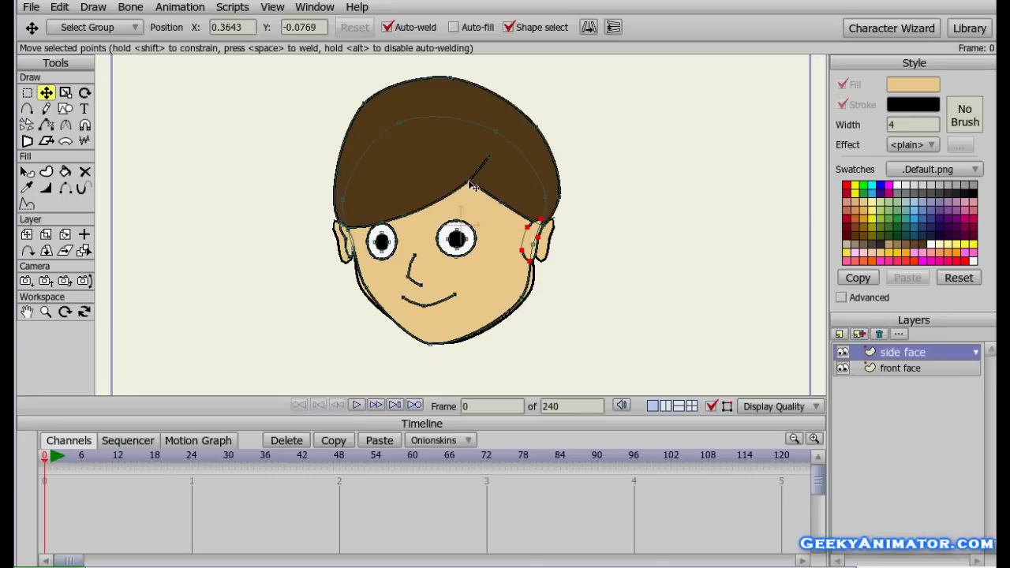
Drag the hair parting, forehead hair edge, hair stroke end and right hairline points leftward
drag(471, 185, 433, 183)
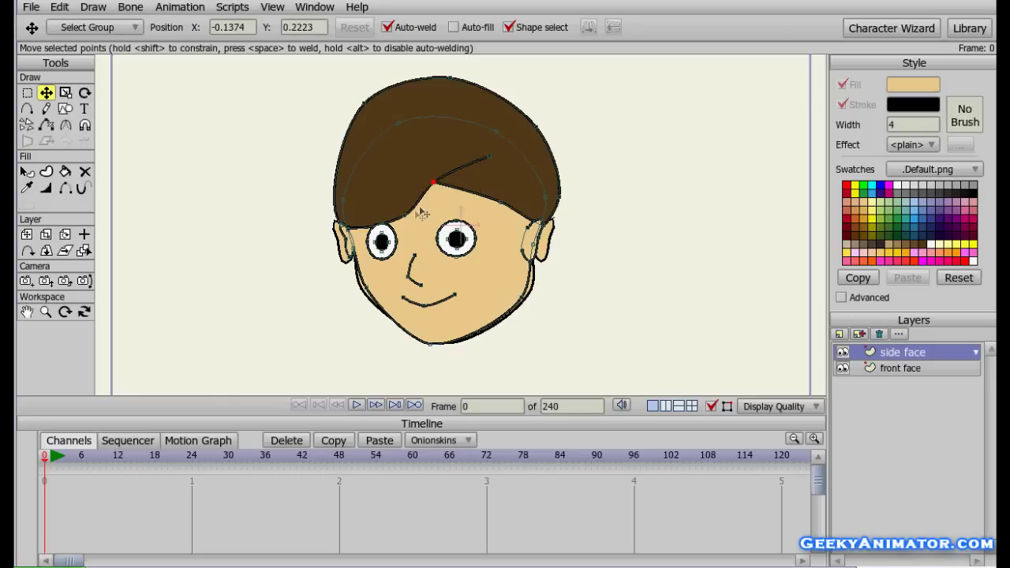
drag(409, 222, 390, 214)
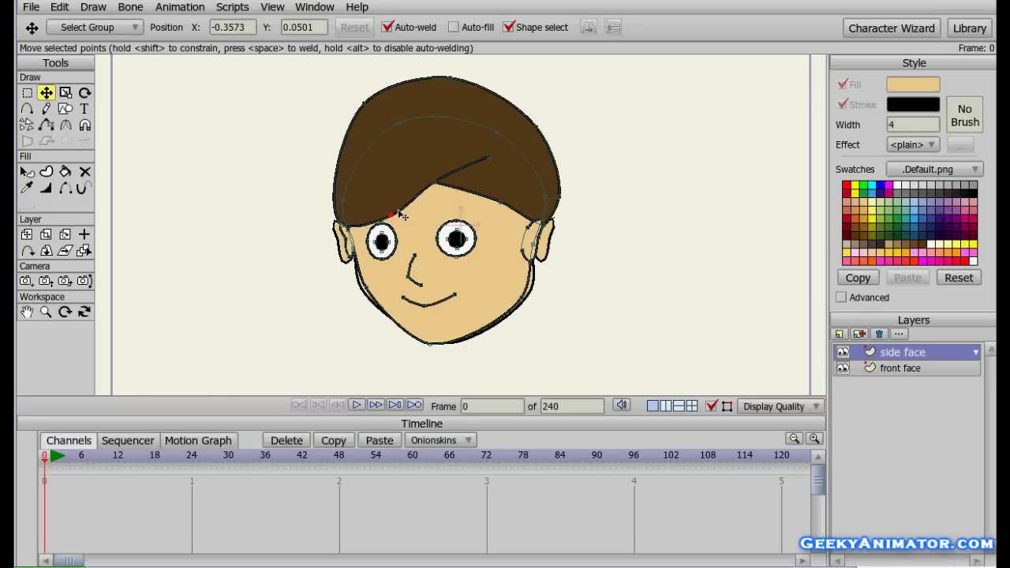
drag(490, 158, 447, 160)
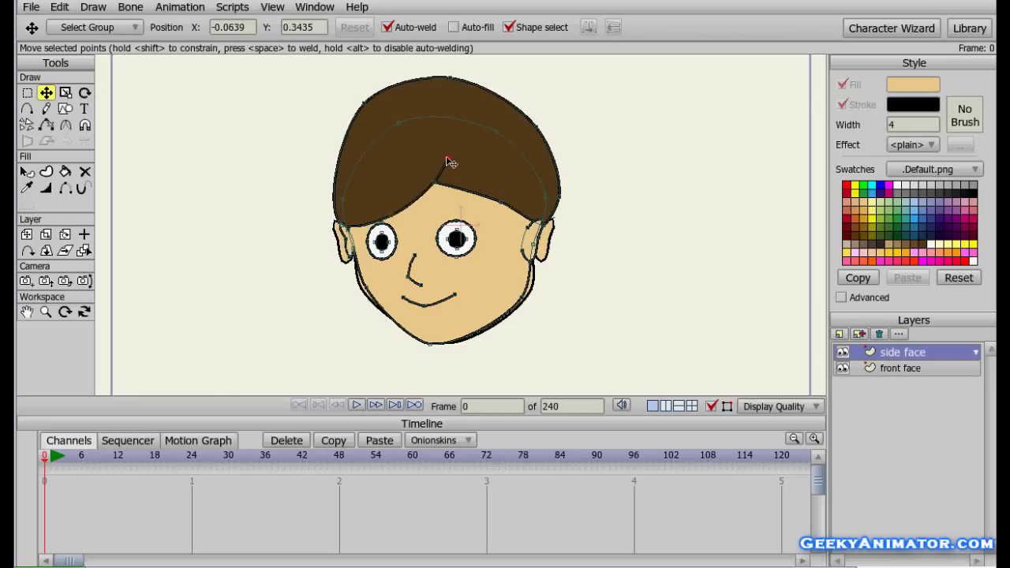
drag(502, 207, 487, 211)
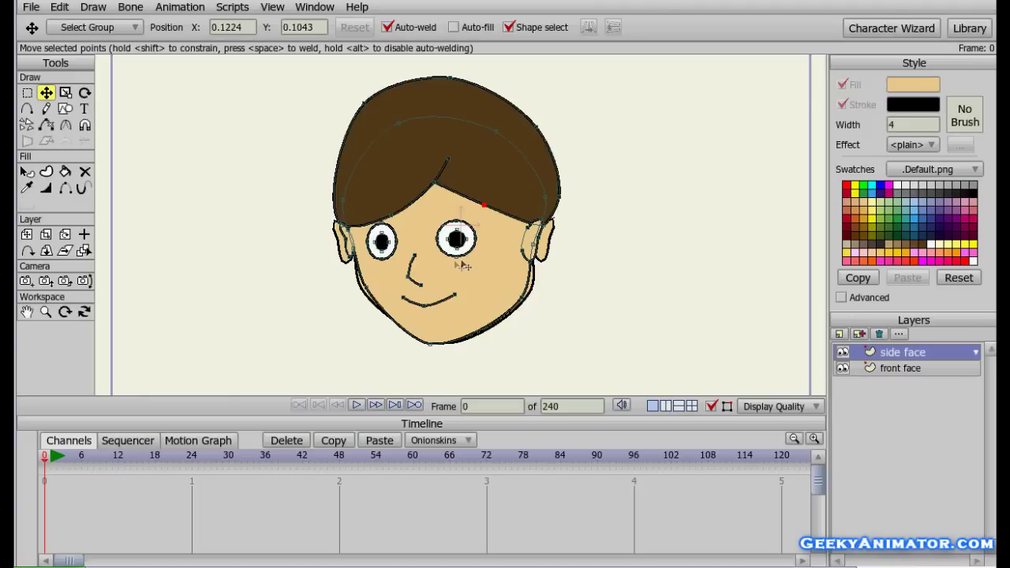
click(354, 261)
click(355, 261)
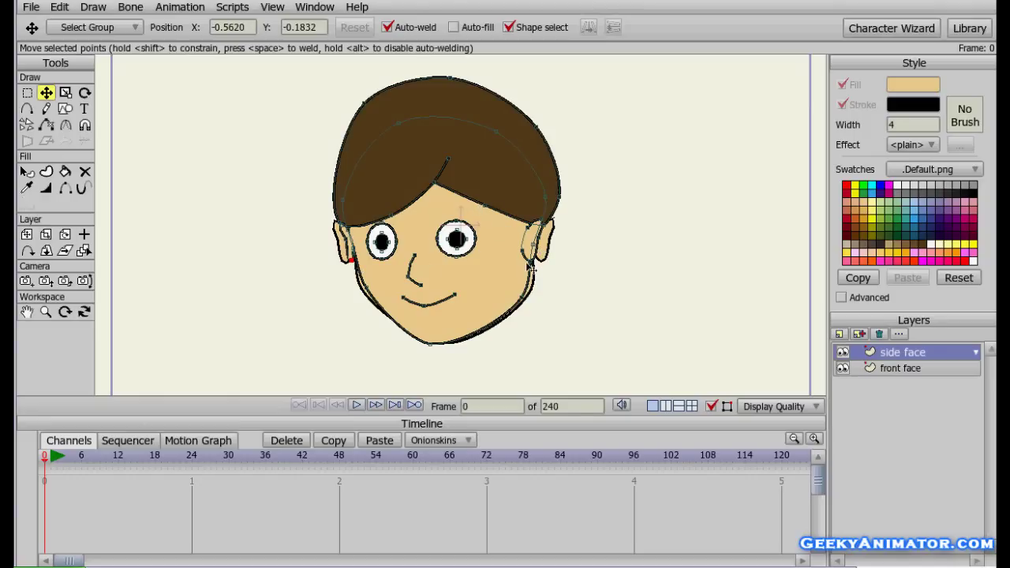
Add a new switch layer named 'switch'
click(838, 333)
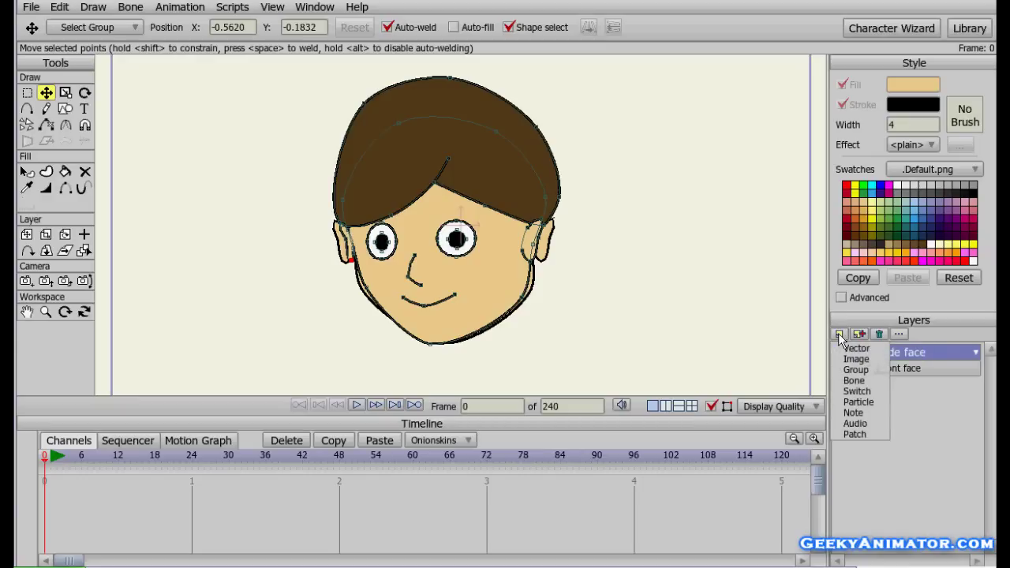
click(848, 392)
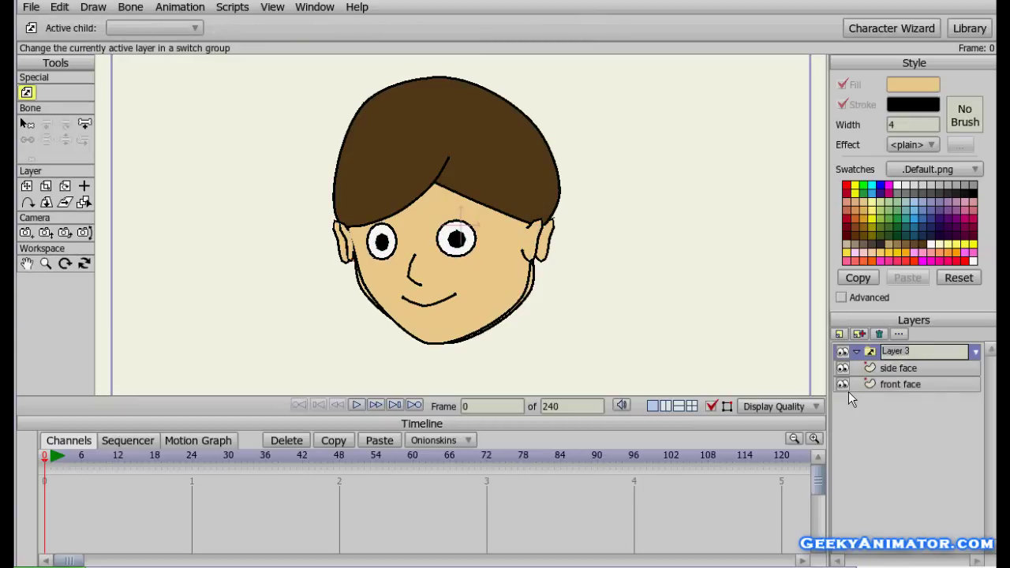
text(switch)
key(Return)
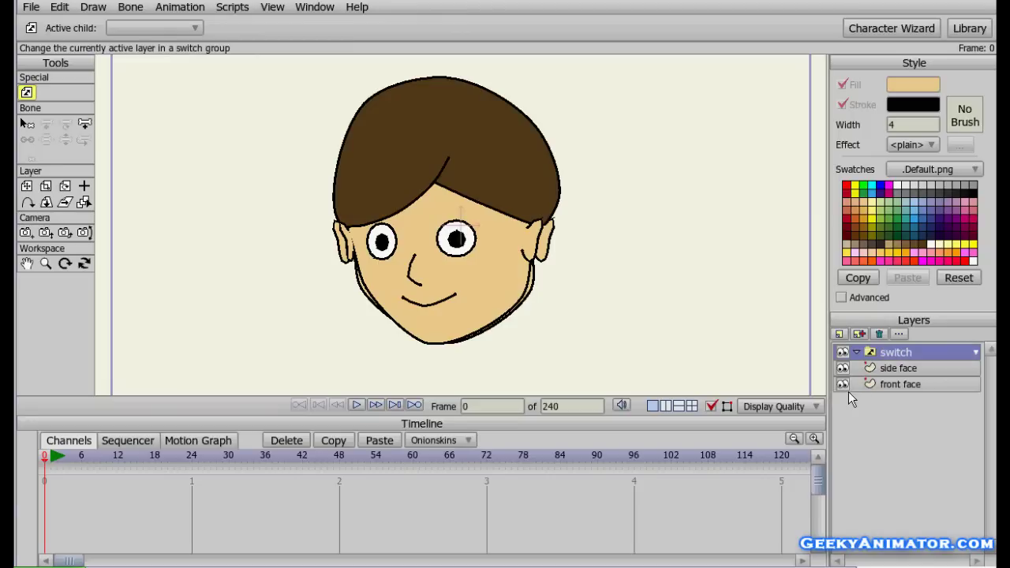
Select the side face and front face layers and drop them into the switch layer
click(938, 367)
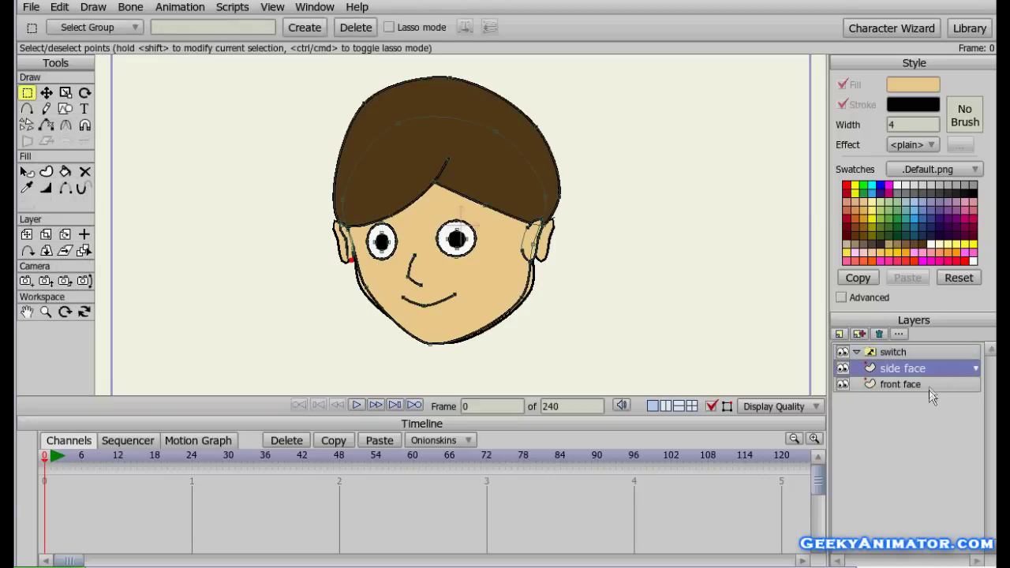
ctrl+click(929, 386)
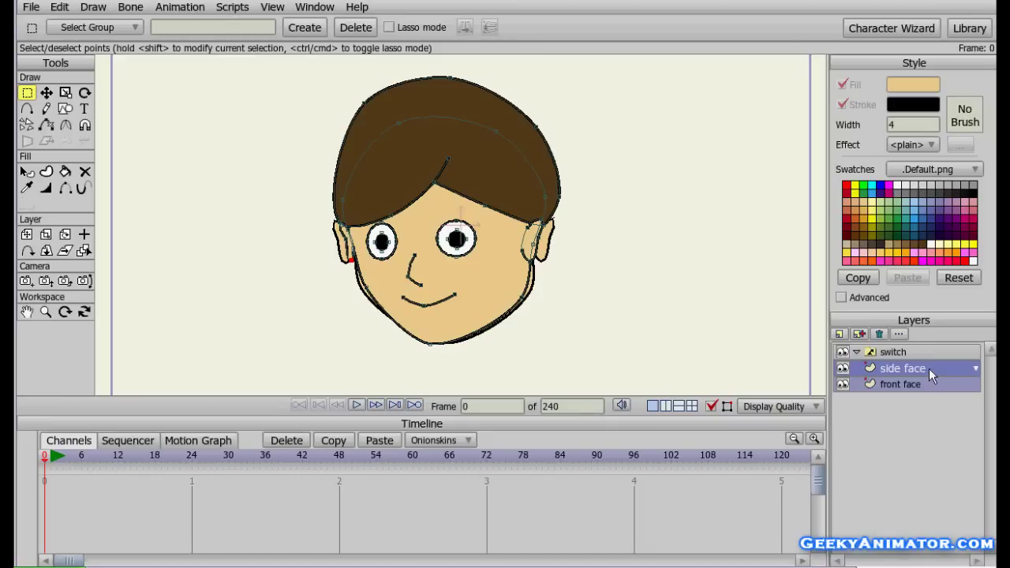
drag(929, 367, 929, 355)
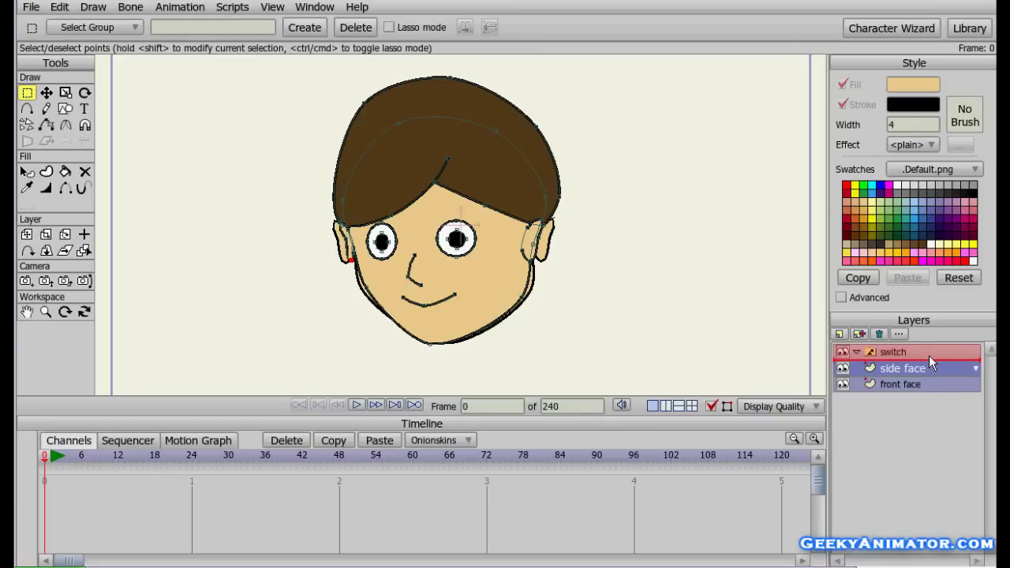
drag(929, 355, 928, 355)
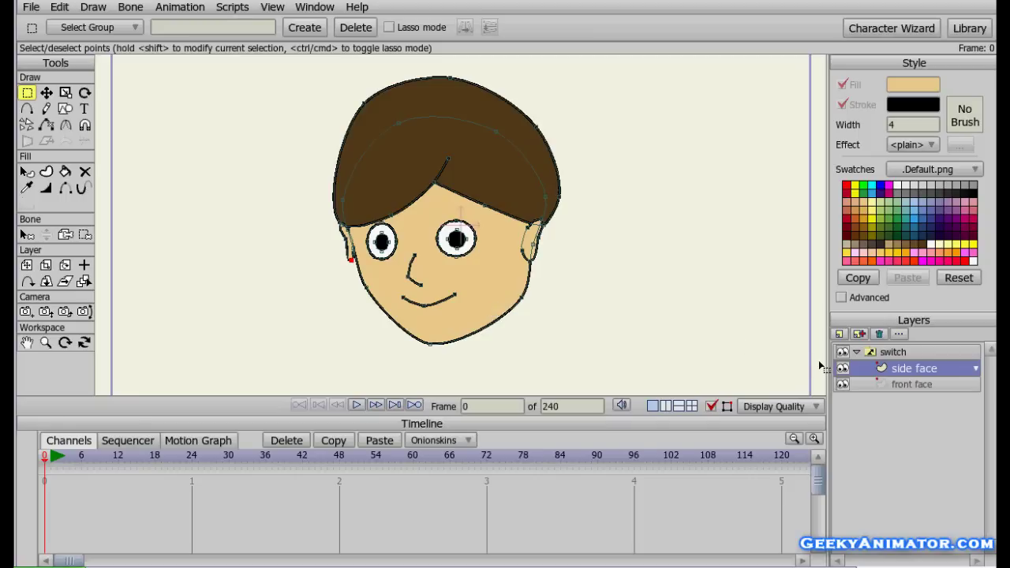
Key the switch layer to front face at frame 0 and side face at frame 24
right_click(928, 350)
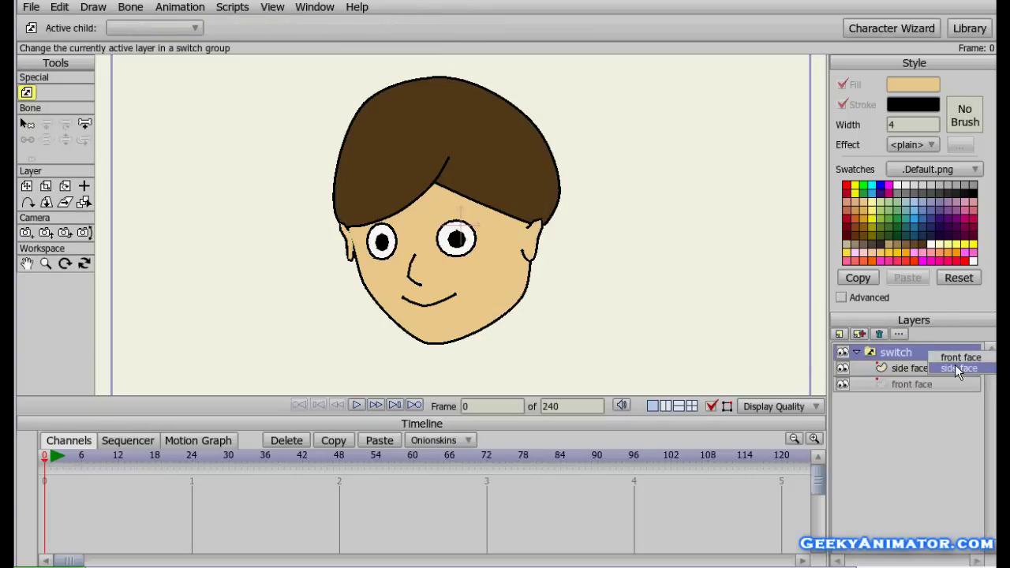
click(957, 363)
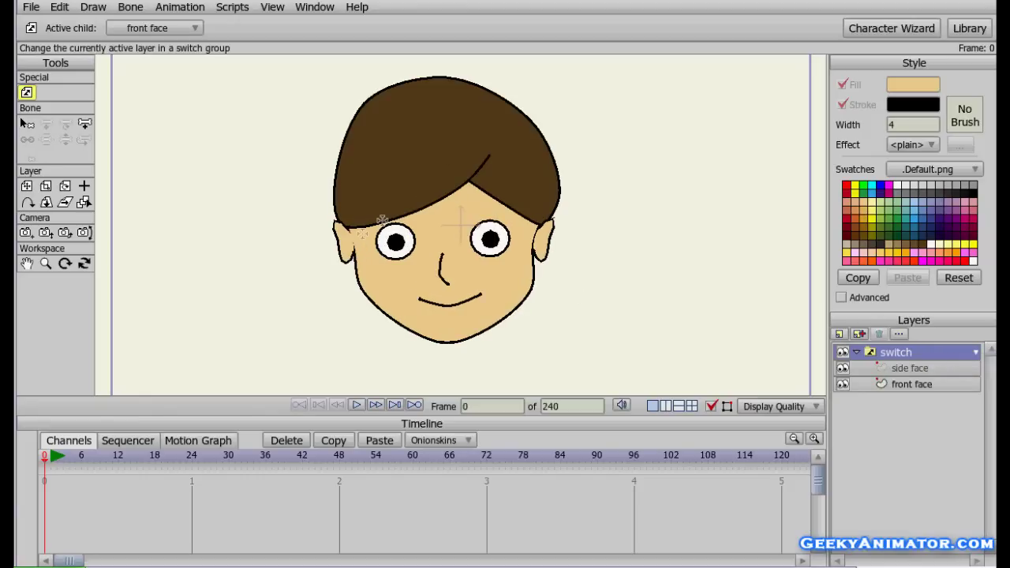
click(193, 460)
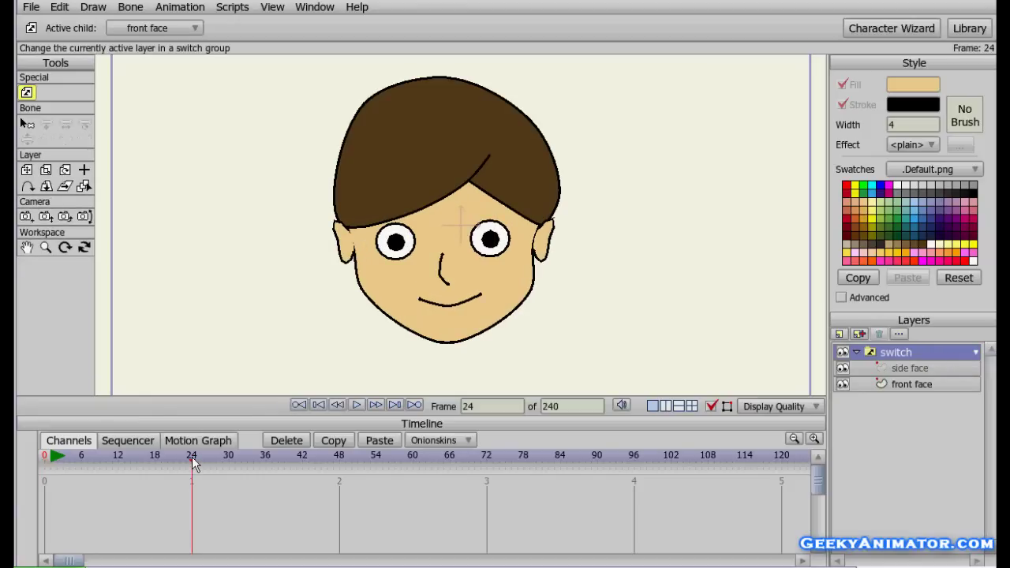
right_click(920, 353)
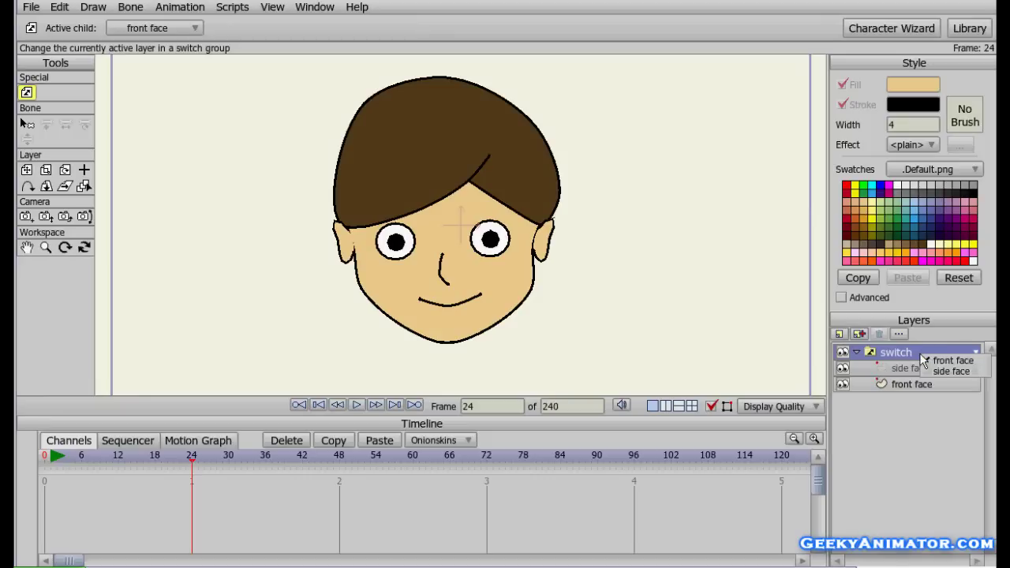
click(968, 372)
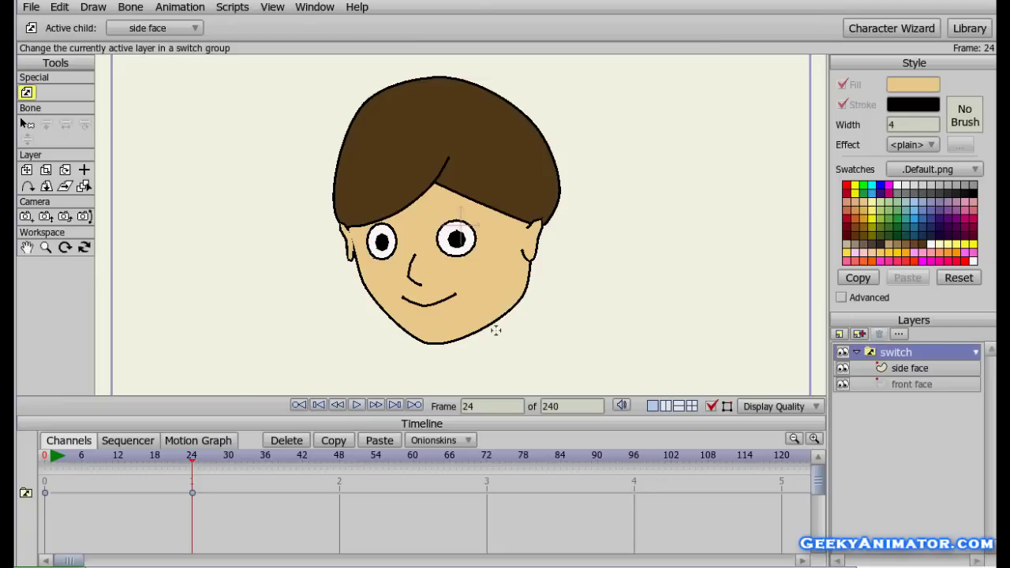
Scrub the timeline between frame 0 and frame 10 to preview the face switch
click(43, 455)
click(104, 459)
drag(104, 459, 41, 455)
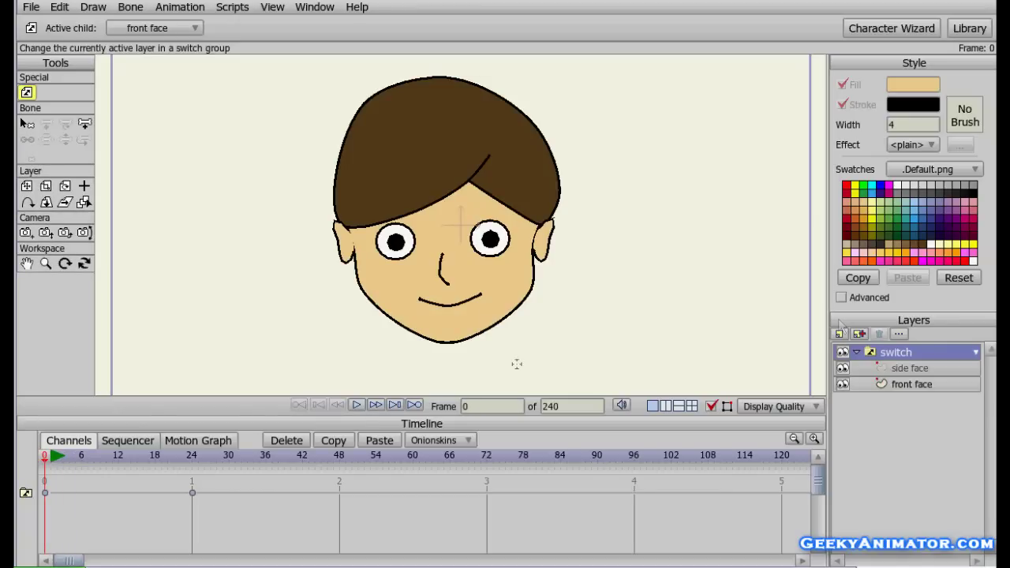
Turn on Interpolate sub-layers in the switch layer's Switch settings
click(904, 337)
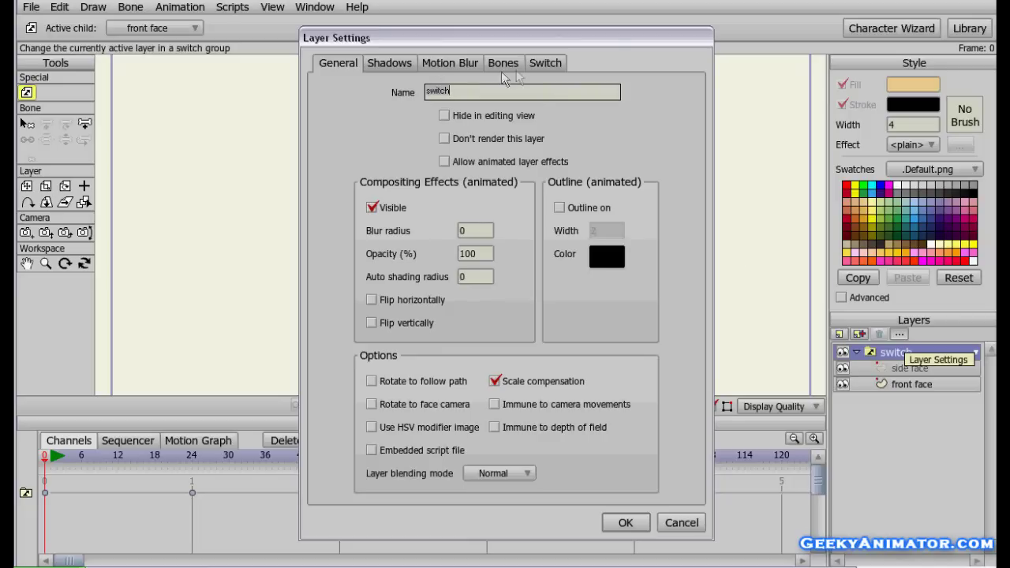
click(554, 61)
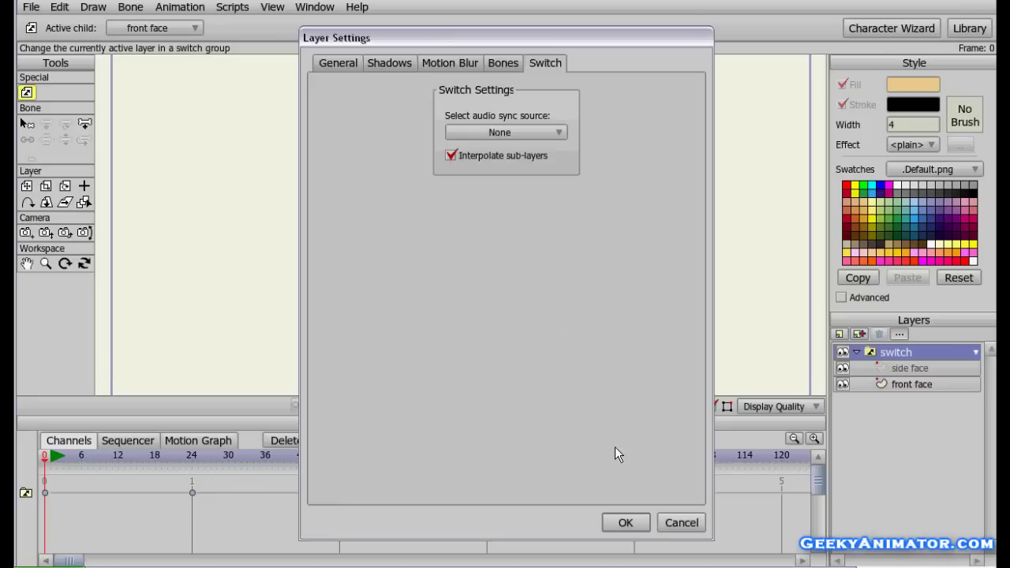
click(625, 523)
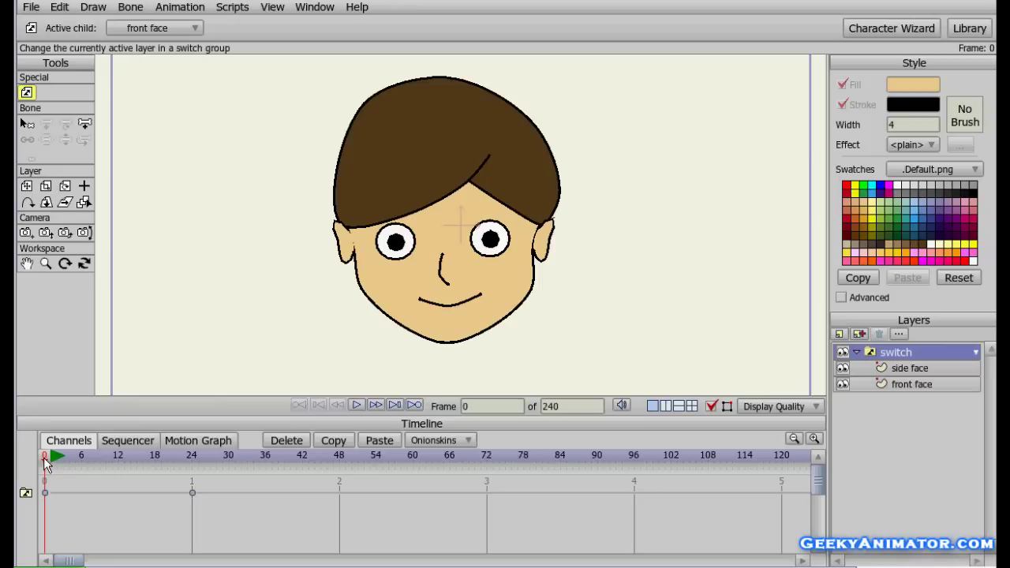
drag(45, 464, 109, 465)
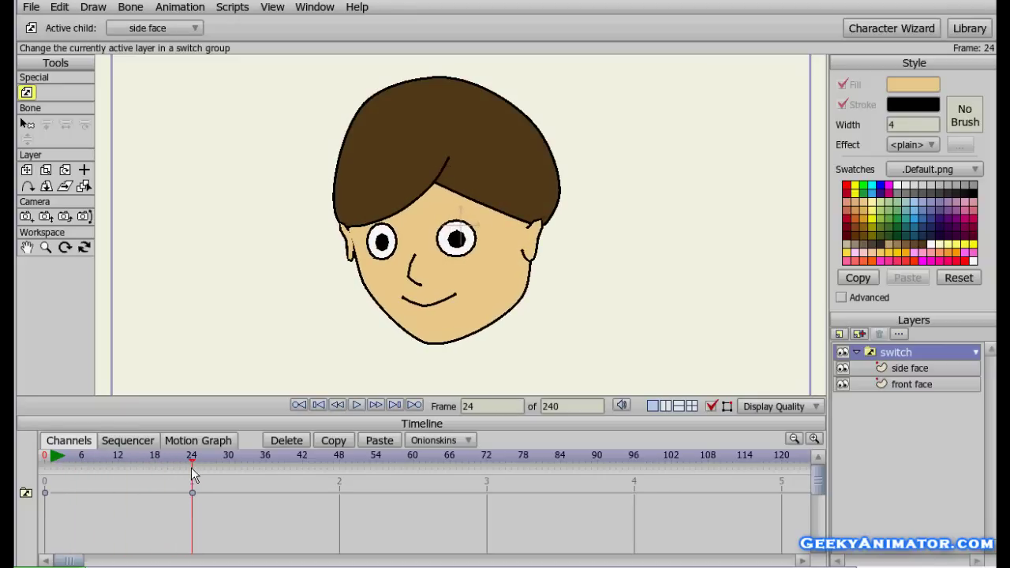
mouse_move(192, 471)
mouse_down()
mouse_move(35, 464)
mouse_move(189, 485)
mouse_move(193, 472)
mouse_move(45, 463)
mouse_move(87, 457)
mouse_move(166, 473)
mouse_move(194, 463)
mouse_move(113, 467)
mouse_move(189, 479)
mouse_move(104, 475)
mouse_move(124, 477)
mouse_move(107, 485)
mouse_move(82, 473)
mouse_move(173, 473)
mouse_move(75, 473)
mouse_move(193, 472)
mouse_up()
drag(53, 462, 40, 478)
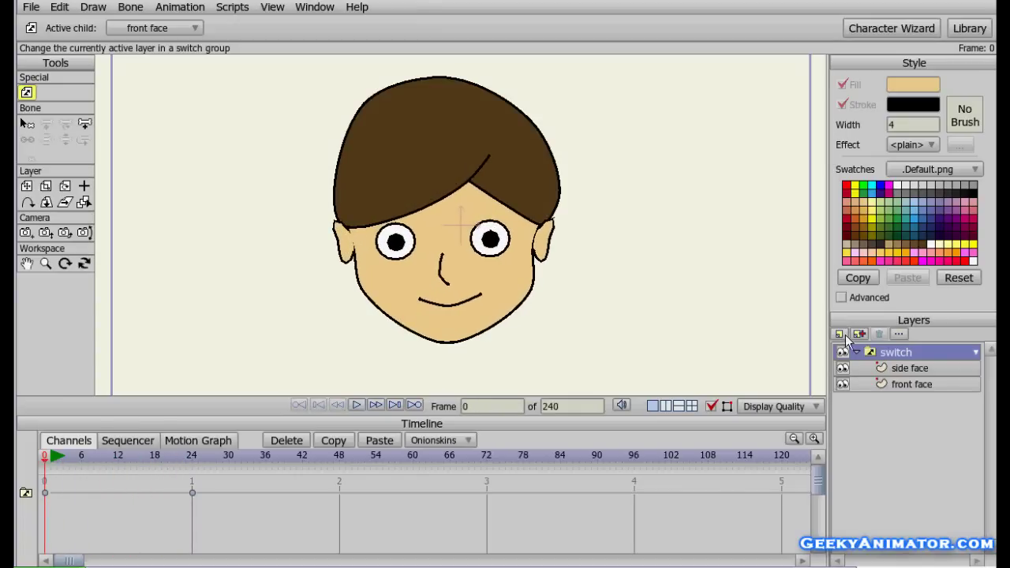
On the side face layer, nudge the left eye's points slightly left
click(912, 367)
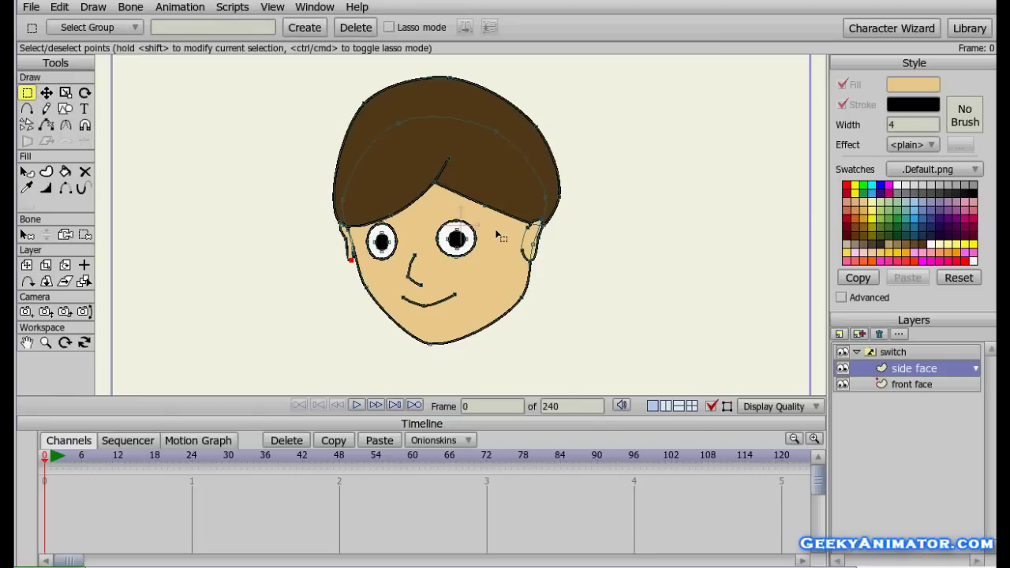
mouse_move(360, 224)
mouse_down()
mouse_move(401, 291)
mouse_move(412, 281)
mouse_up()
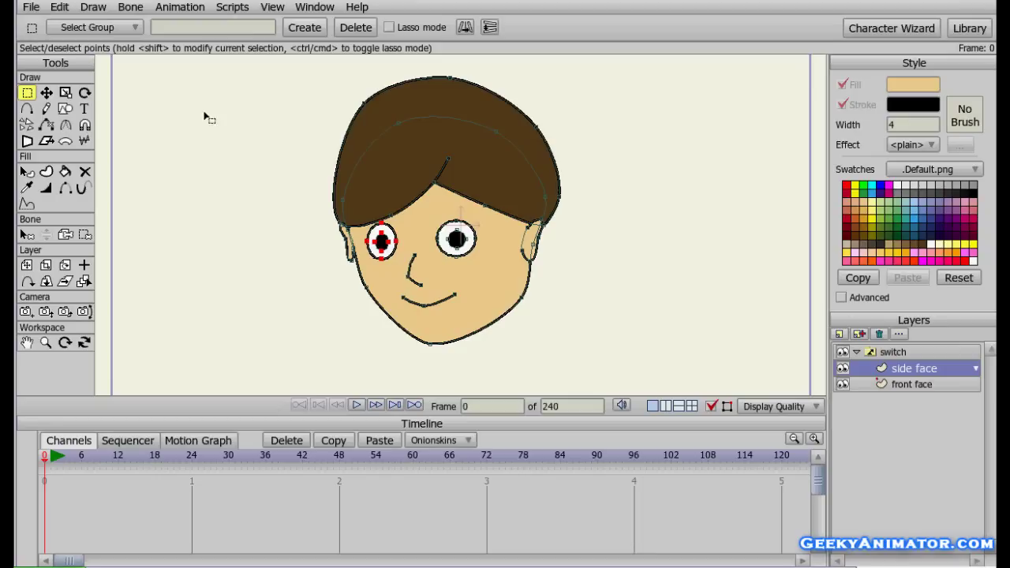
click(47, 94)
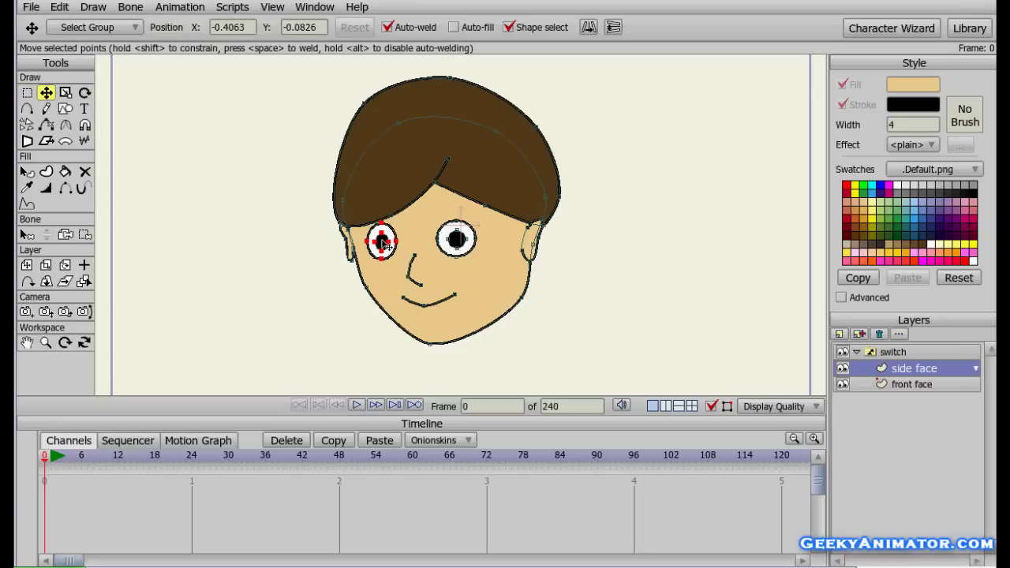
drag(384, 244, 380, 245)
key(ctrl+d)
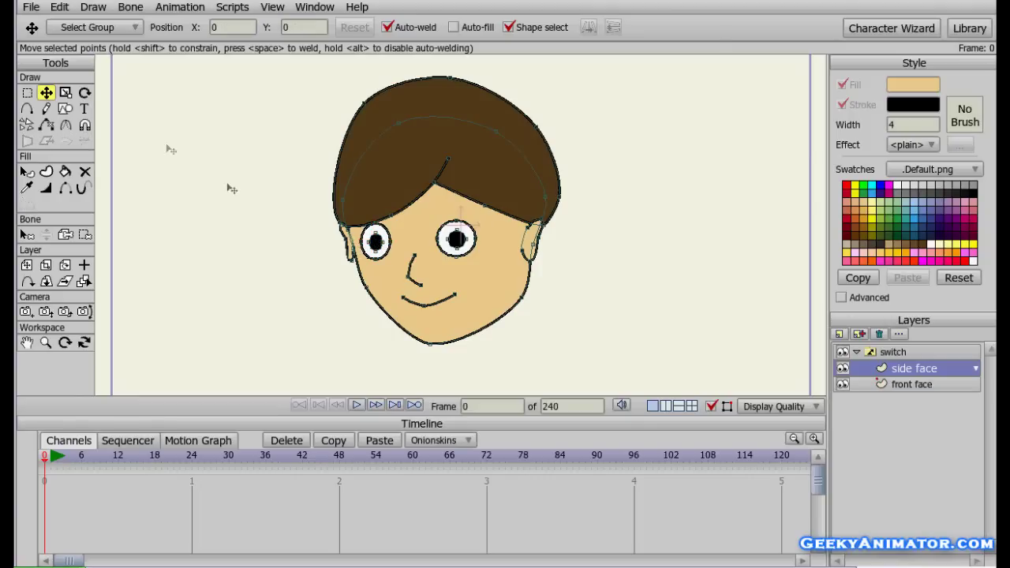
Move the nose-and-mouth curve left, then scrub the switch layer to preview the turn
double_click(411, 269)
drag(438, 306, 431, 307)
key(ctrl+d)
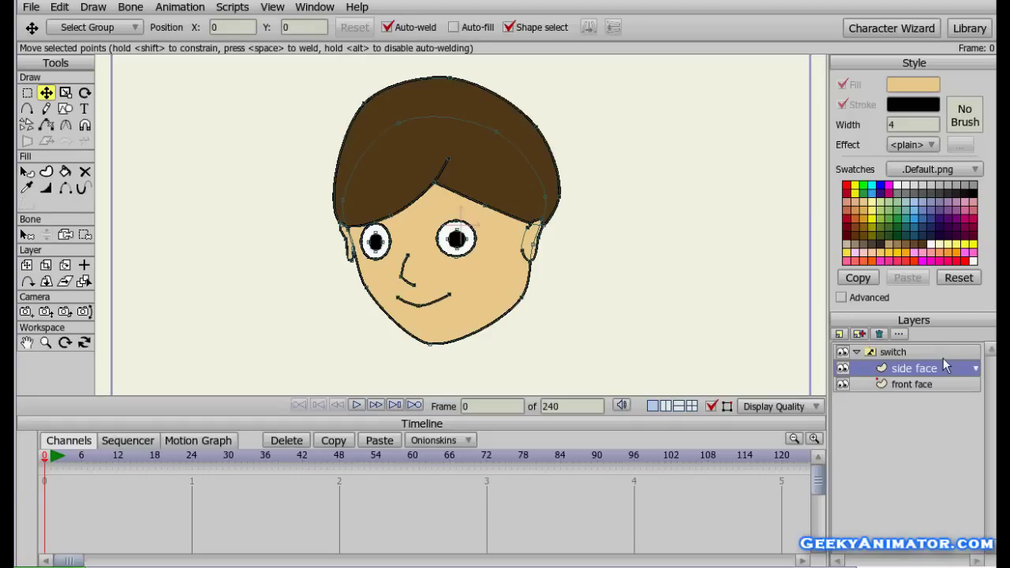
click(919, 352)
drag(44, 460, 19, 480)
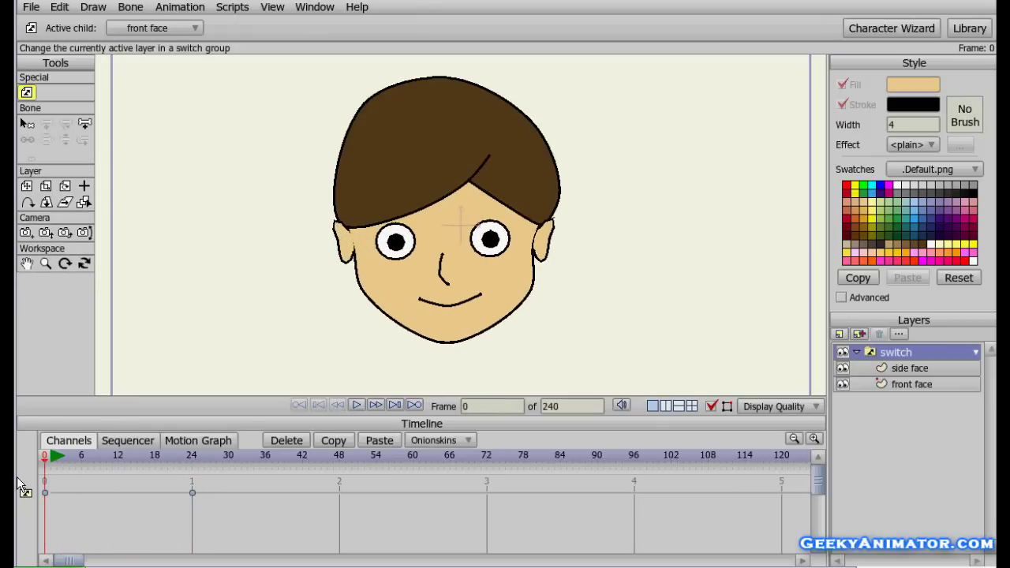
Scale the side face's left eye inward from its right handle, then scrub to check
click(915, 369)
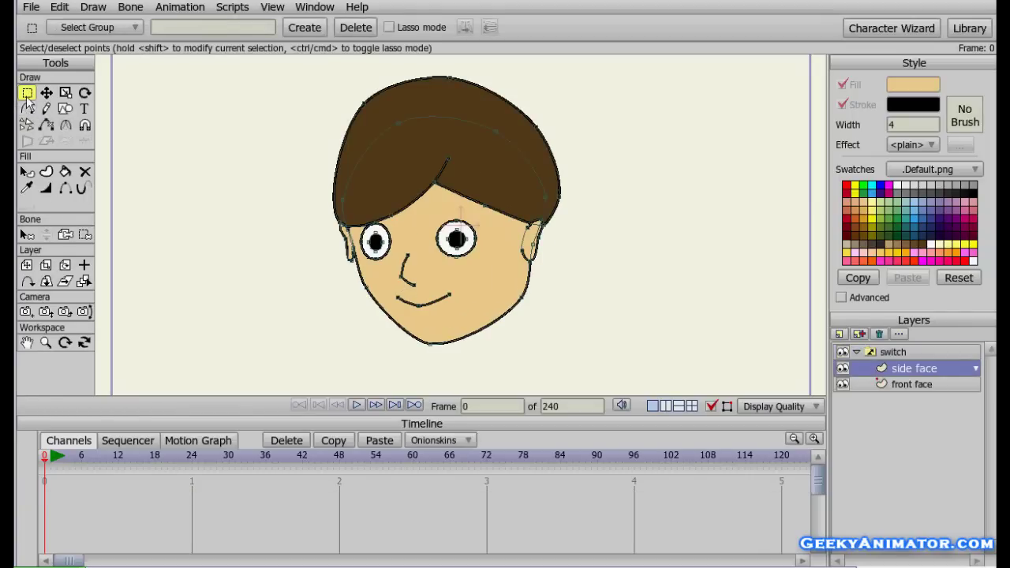
drag(393, 267, 353, 219)
click(65, 92)
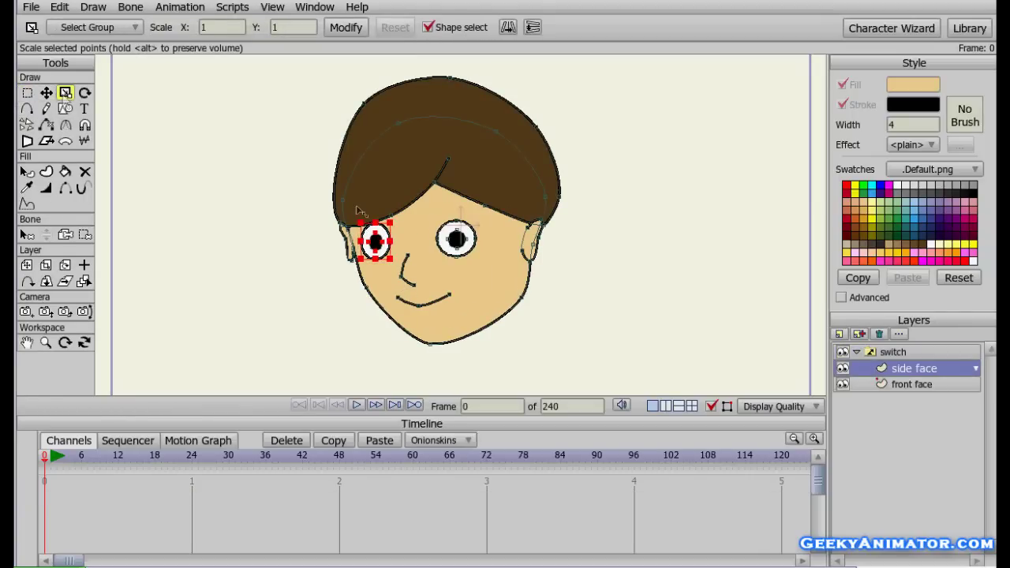
drag(392, 248, 378, 260)
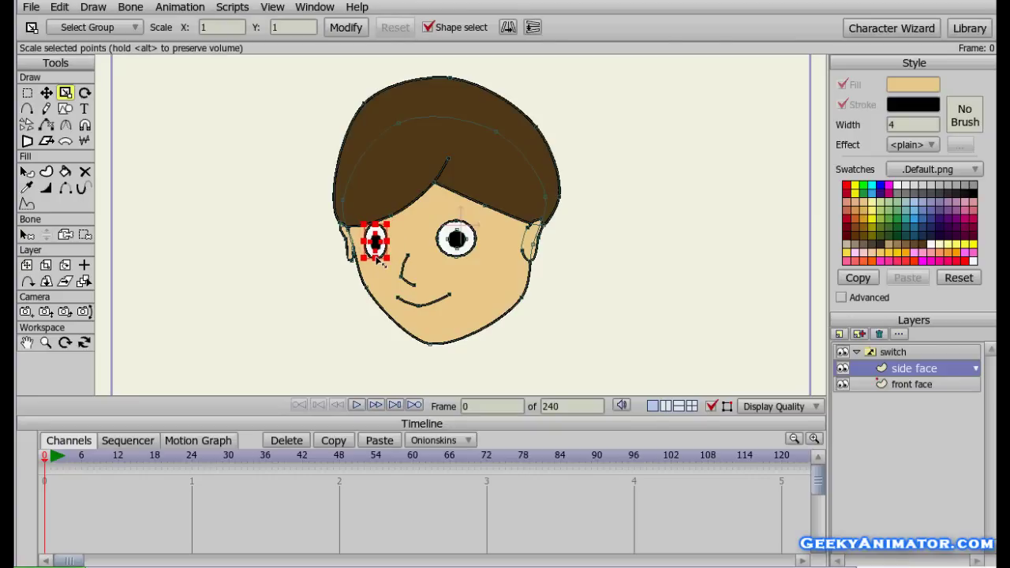
key(t)
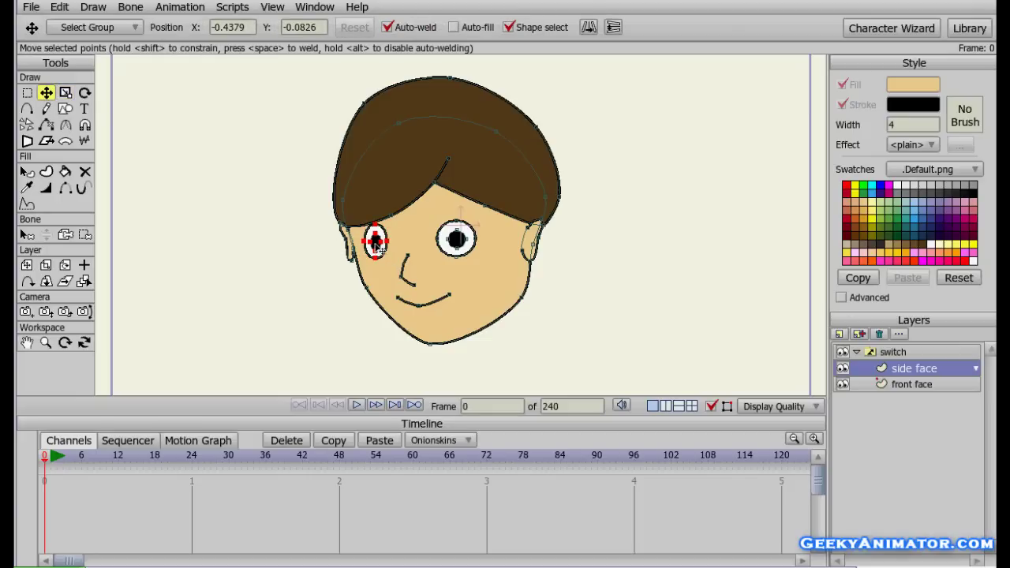
key(ctrl+d)
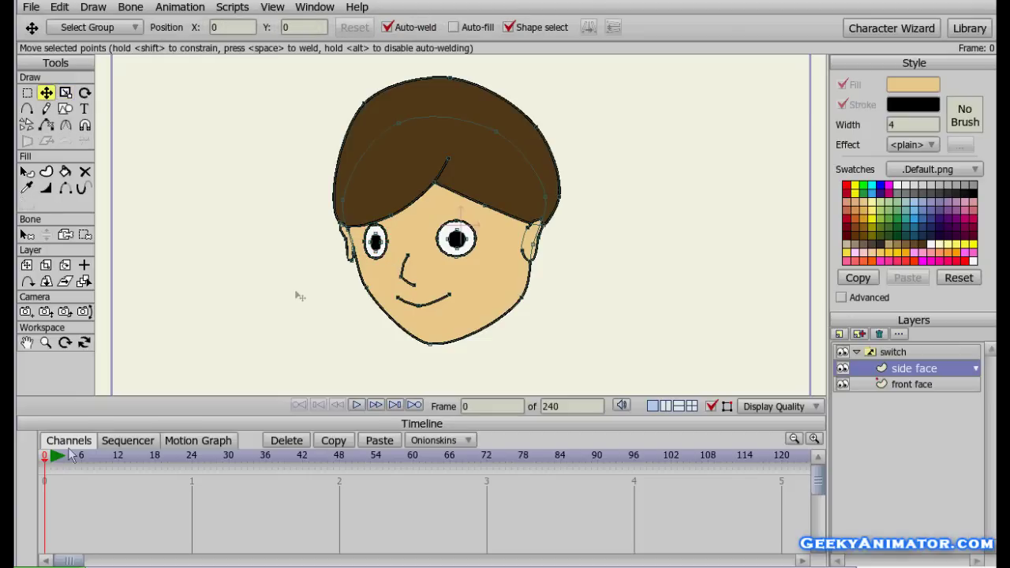
mouse_move(43, 466)
mouse_down()
mouse_move(119, 474)
mouse_move(44, 466)
mouse_up()
click(925, 353)
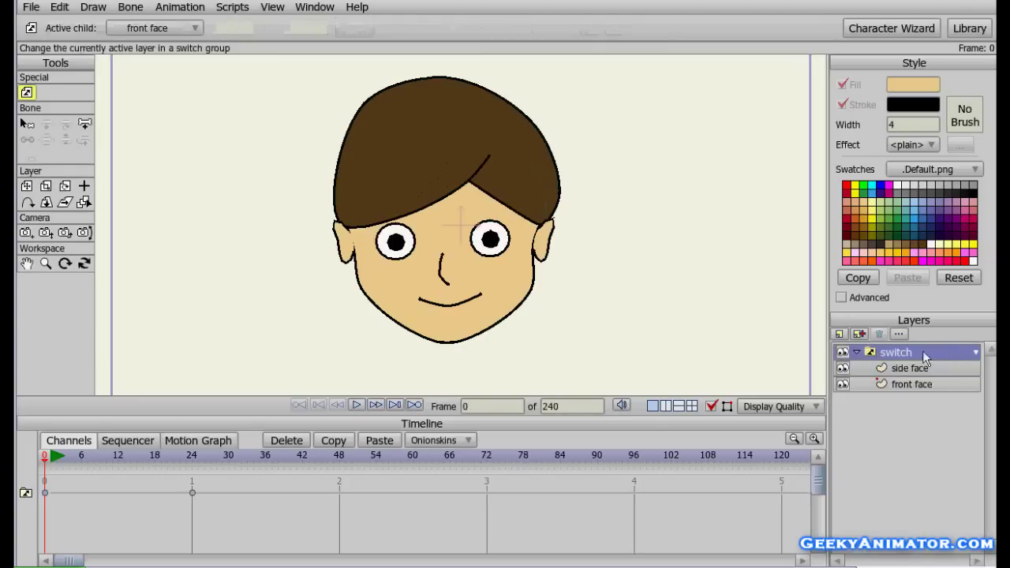
drag(45, 463, 40, 440)
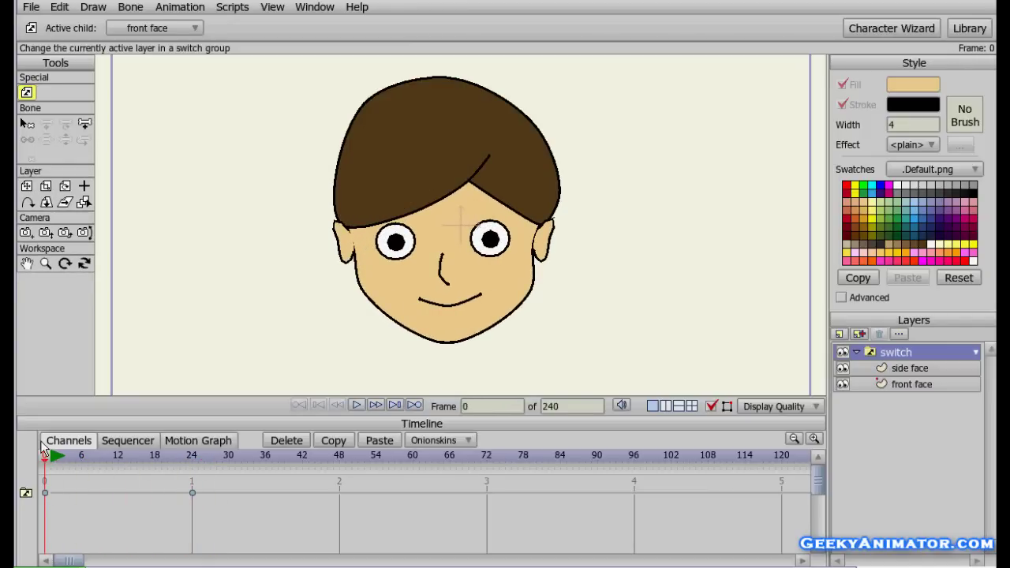
mouse_move(43, 453)
mouse_down()
mouse_move(143, 458)
mouse_move(41, 465)
mouse_up()
mouse_move(46, 464)
mouse_down()
mouse_move(185, 468)
mouse_move(43, 456)
mouse_move(192, 482)
mouse_move(59, 463)
mouse_up()
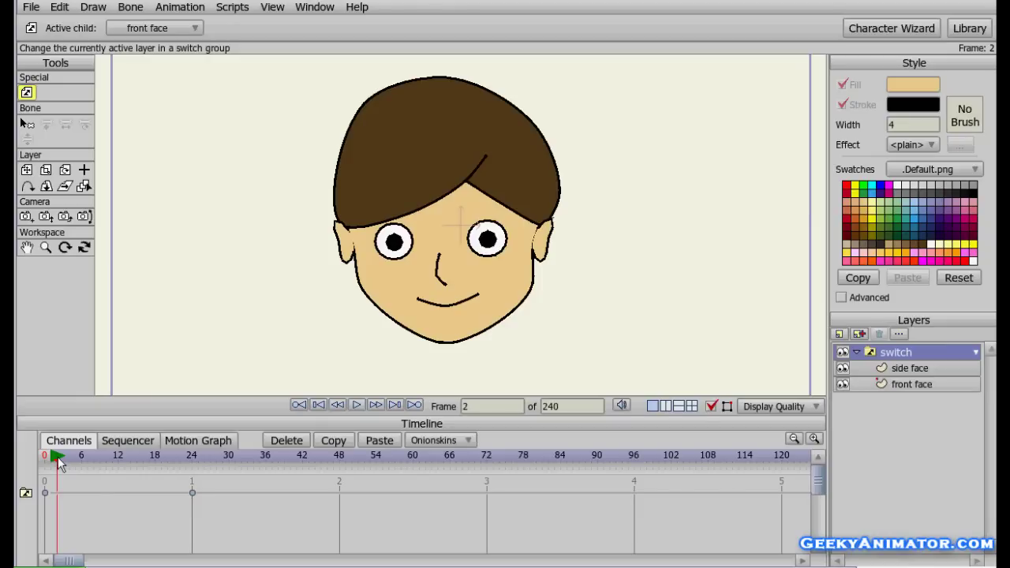
mouse_move(60, 464)
mouse_down()
mouse_move(49, 463)
mouse_move(192, 467)
mouse_move(46, 462)
mouse_up()
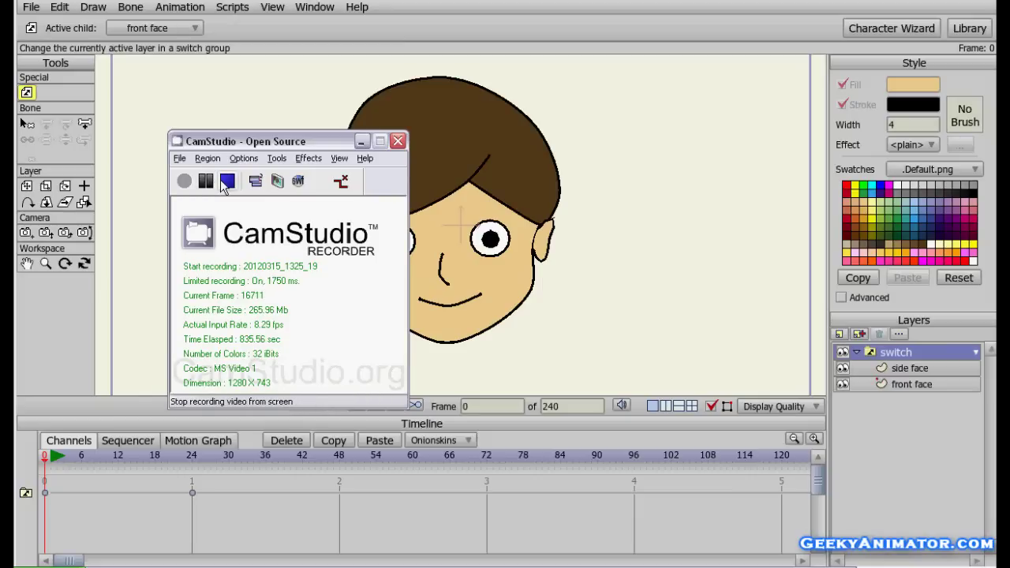
Minimize the CamStudio recorder window to uncover the face drawing
click(361, 142)
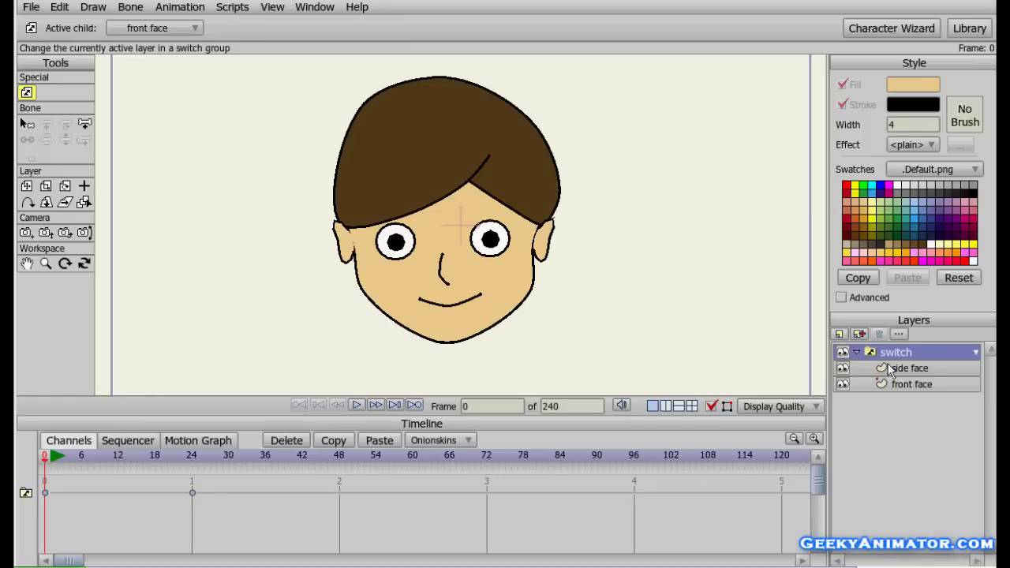
Delete the mouth-corner point on the side face, then reselect the switch layer
click(927, 369)
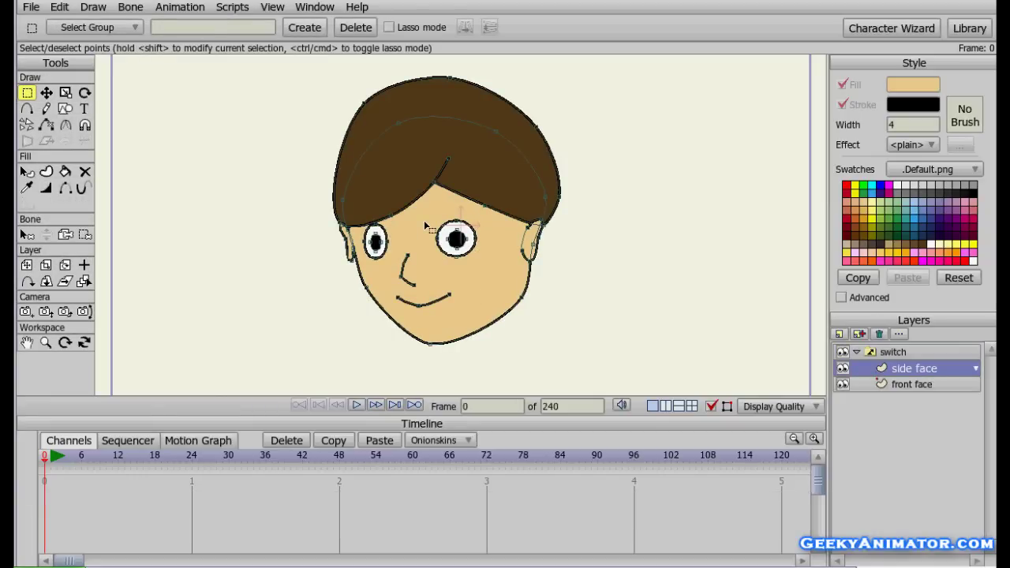
click(47, 93)
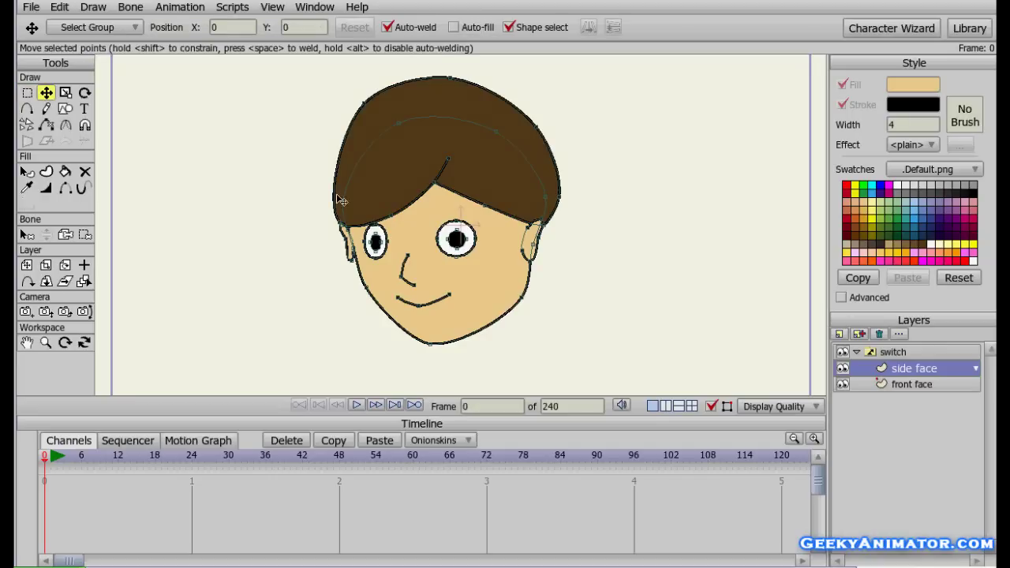
click(415, 286)
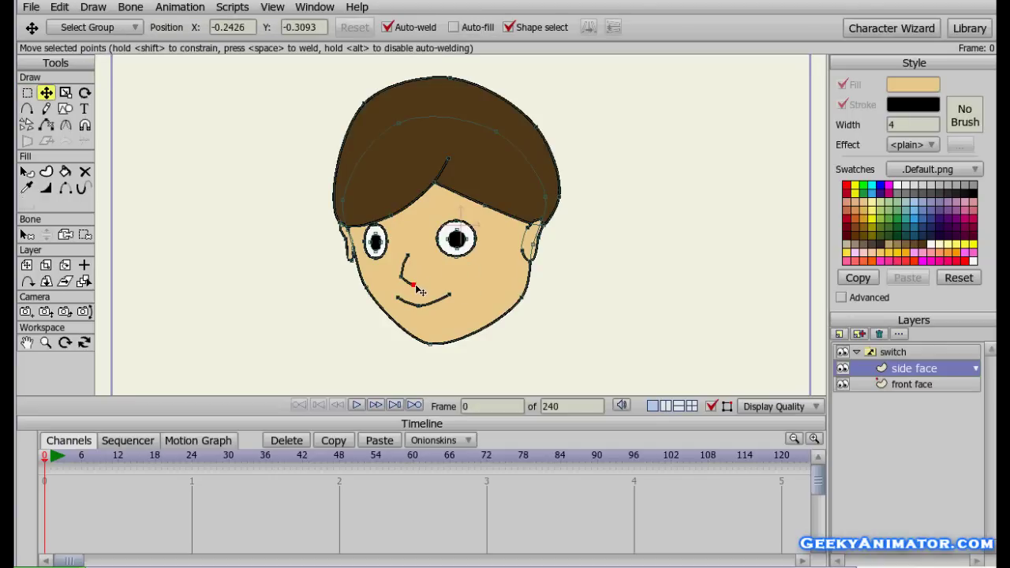
key(Delete)
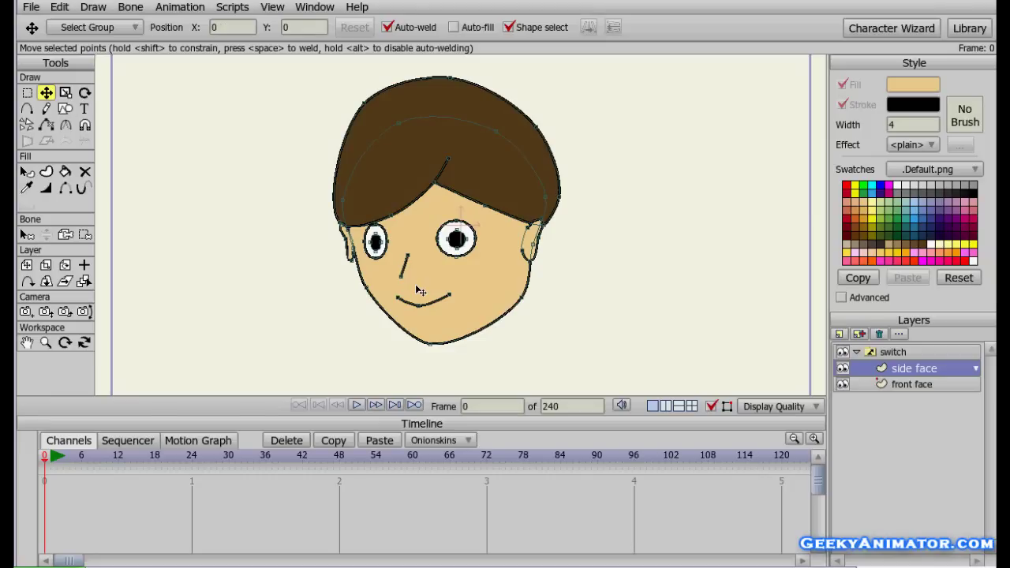
click(927, 351)
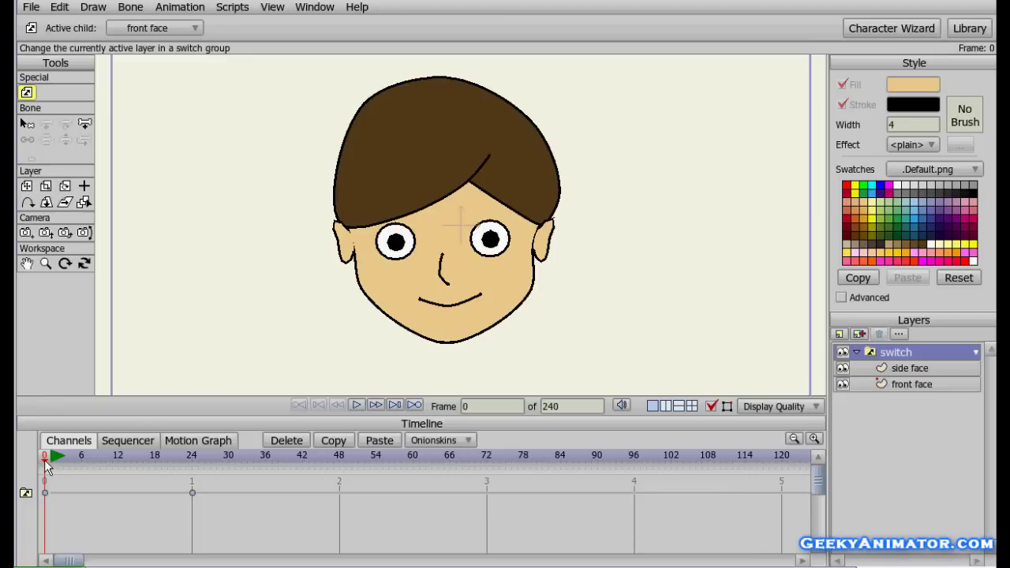
drag(70, 465, 46, 466)
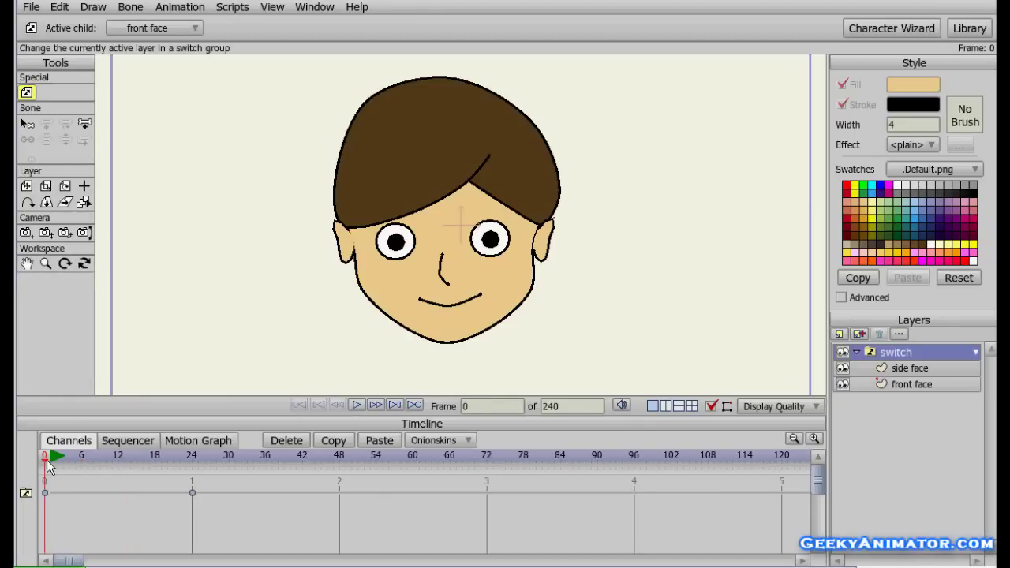